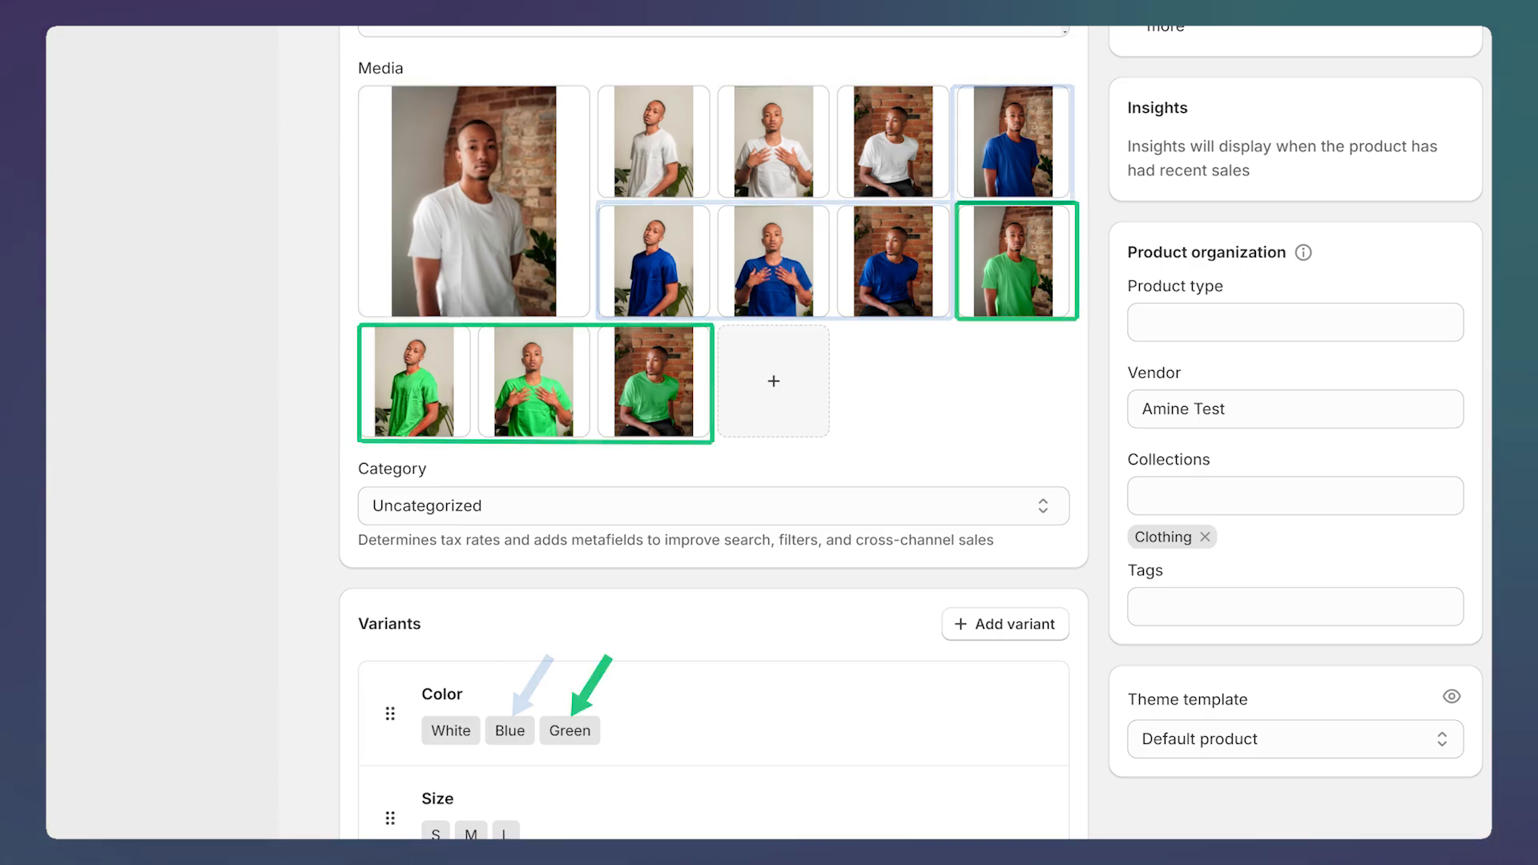
{"action": "scroll", "coordinate": [713, 432], "scroll_direction": "down", "scroll_amount": 10}
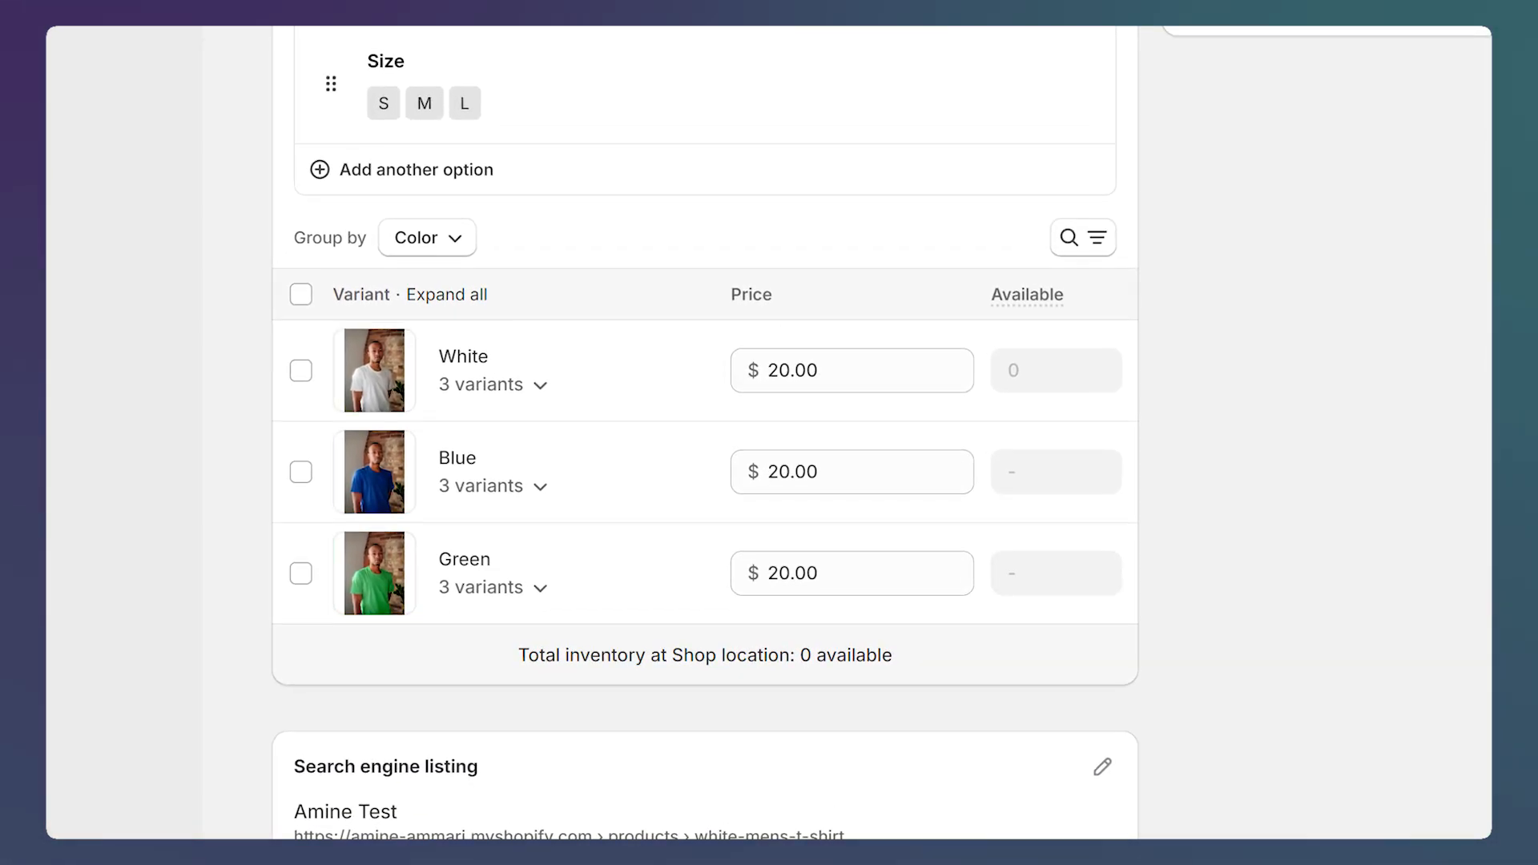
{"action": "scroll", "coordinate": [705, 432], "scroll_direction": "up", "scroll_amount": 7}
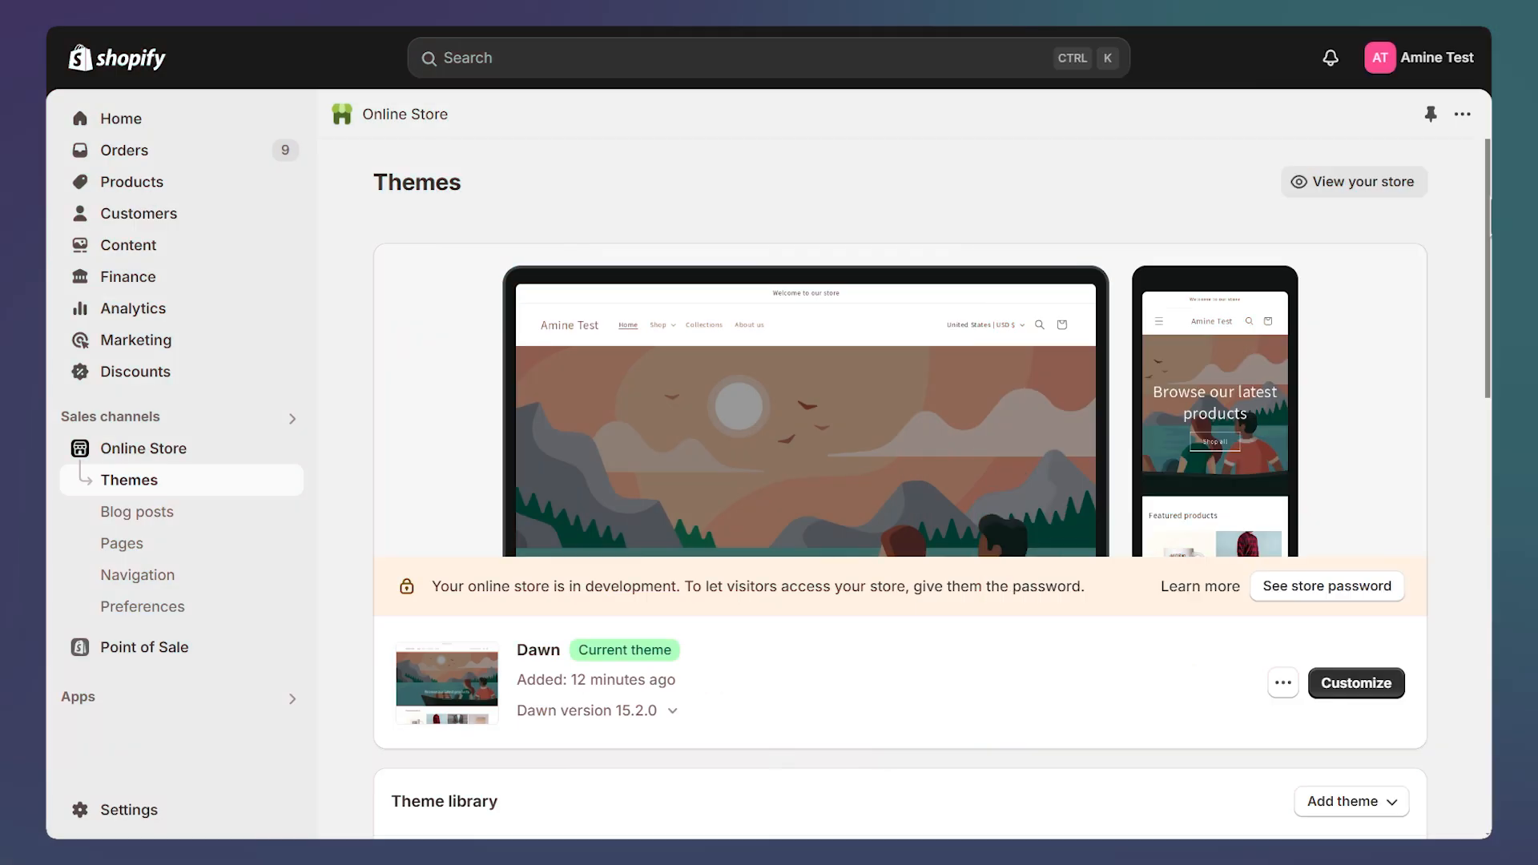
- Duplicate the current Dawn theme into the theme library
{"action": "scroll", "coordinate": [897, 480], "scroll_direction": "down", "scroll_amount": 4}
{"action": "scroll", "coordinate": [897, 481], "scroll_direction": "down", "scroll_amount": 1}
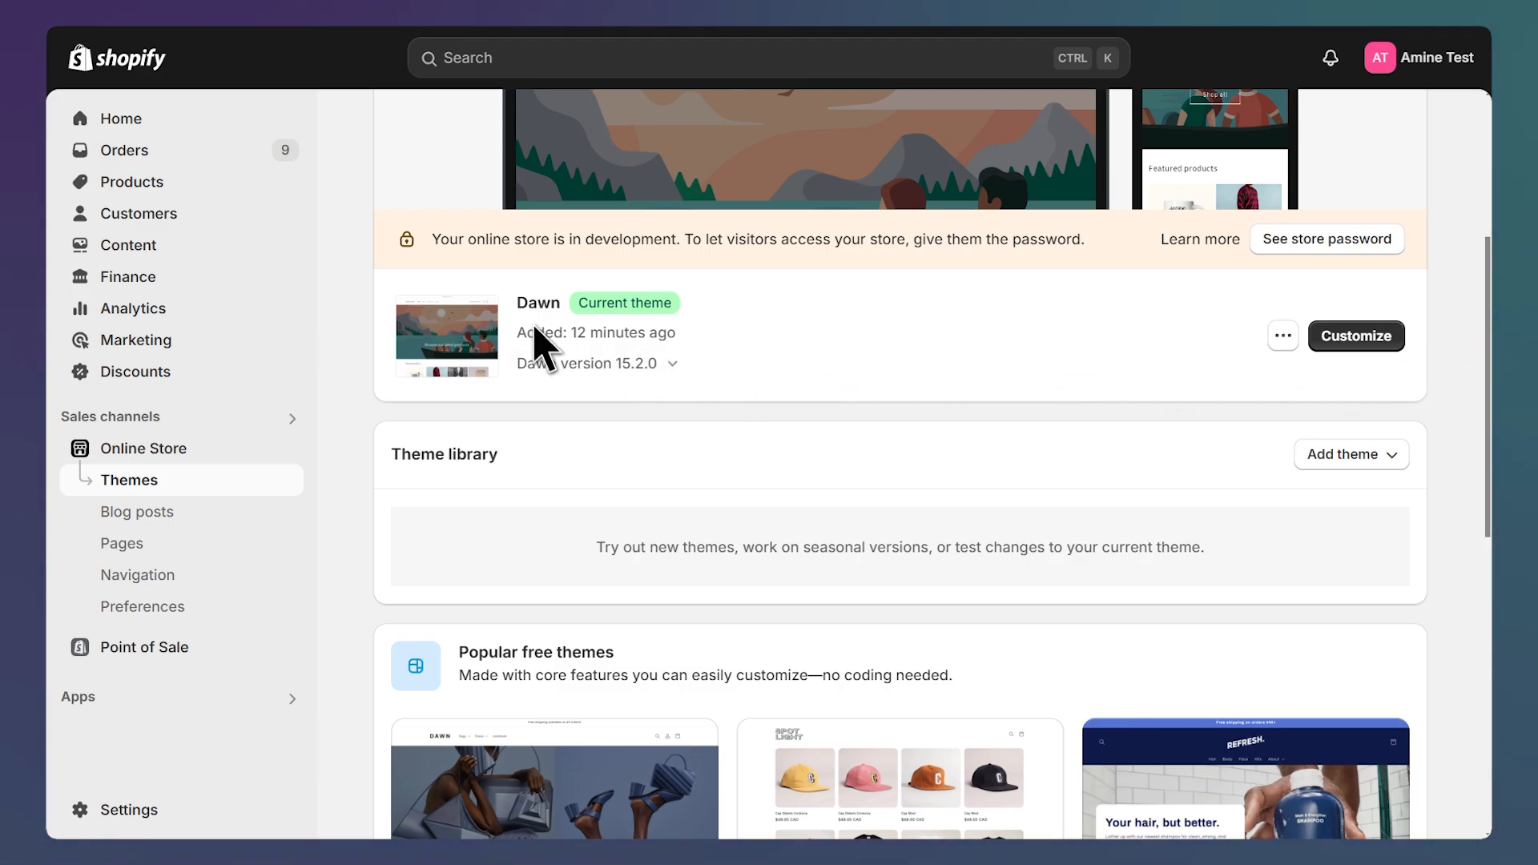
{"action": "left_click", "coordinate": [1285, 338]}
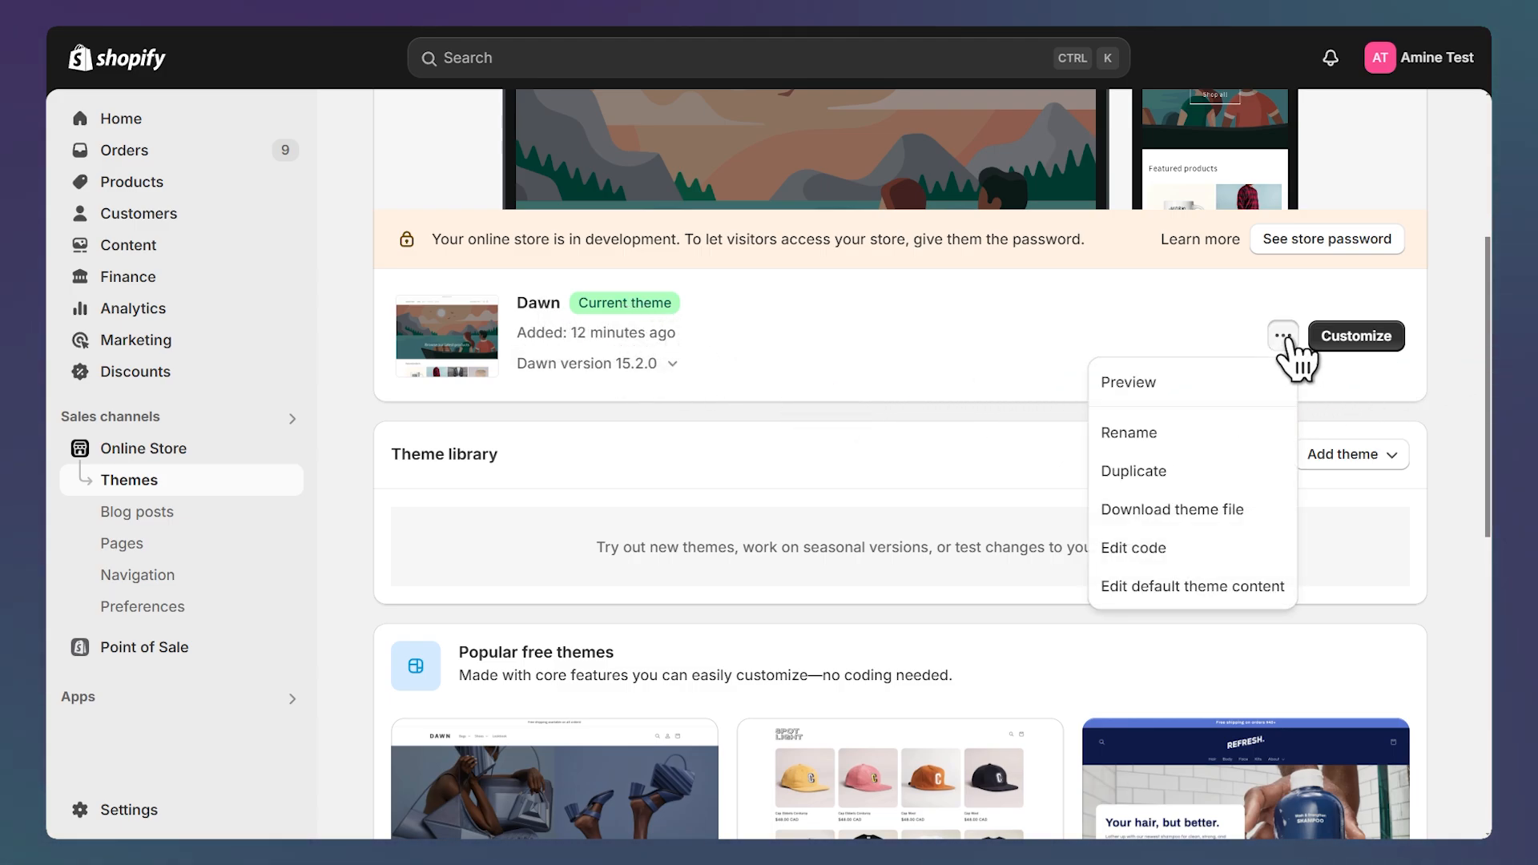
{"action": "left_click", "coordinate": [1201, 481]}
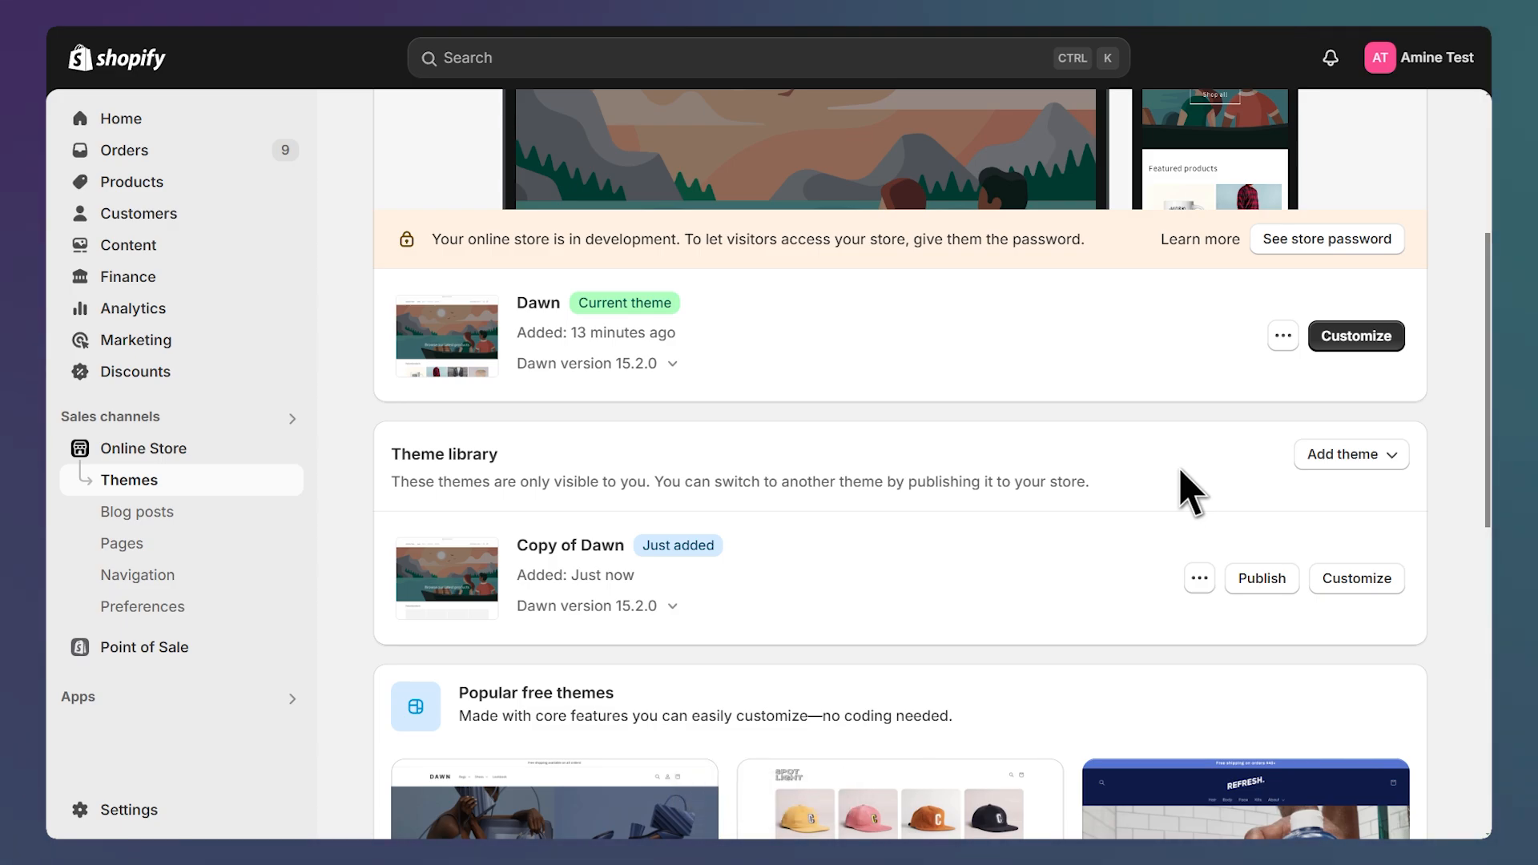
- Open the code editor for Copy of Dawn and copy the settings_schema.json snippet from the "Variant images grouping V2" page
{"action": "left_click", "coordinate": [1199, 579]}
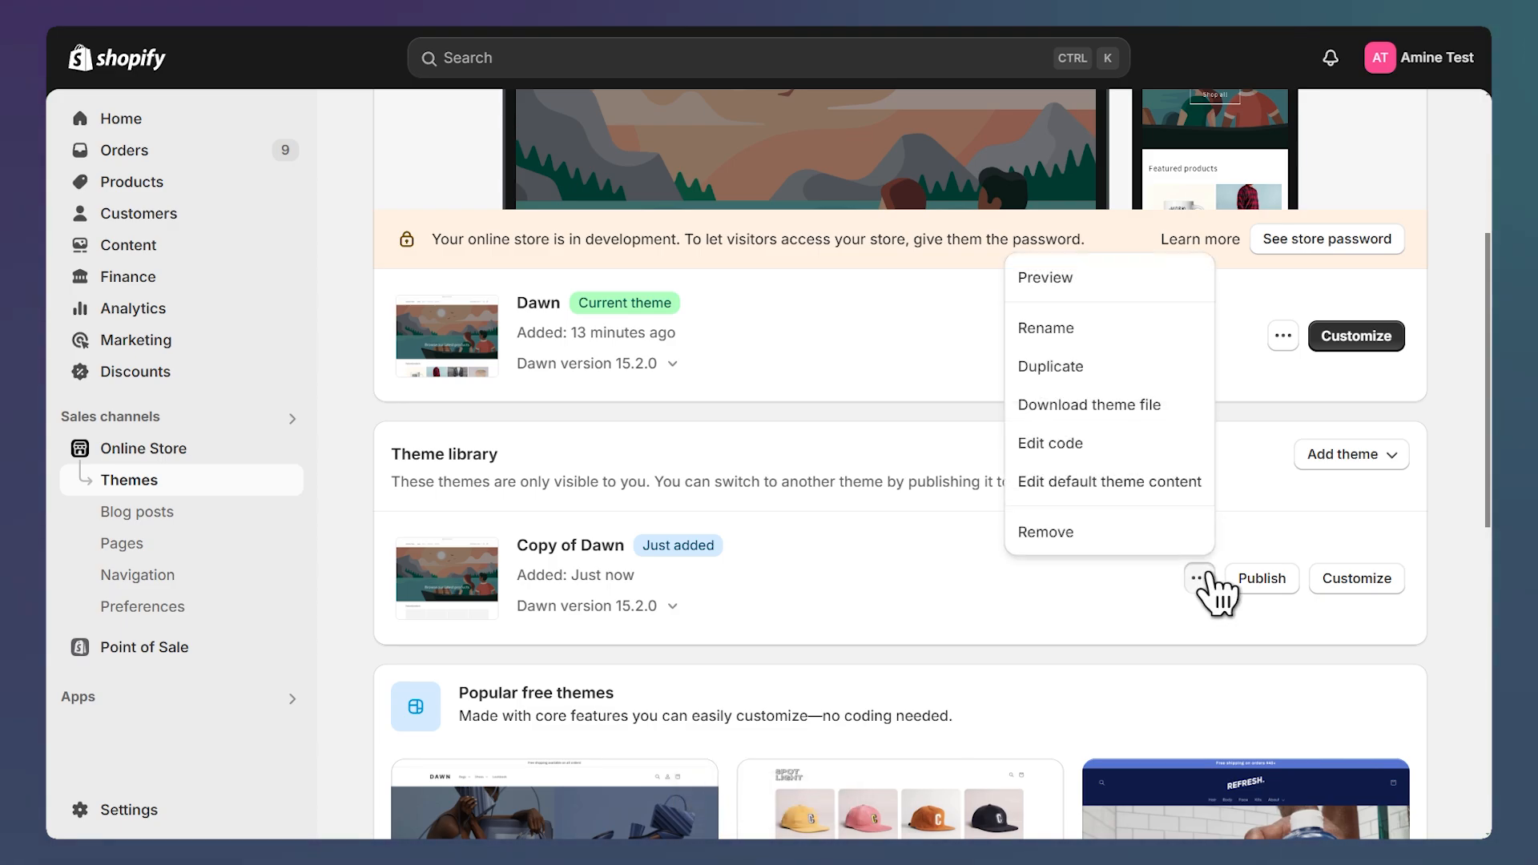
{"action": "left_click", "coordinate": [1105, 443]}
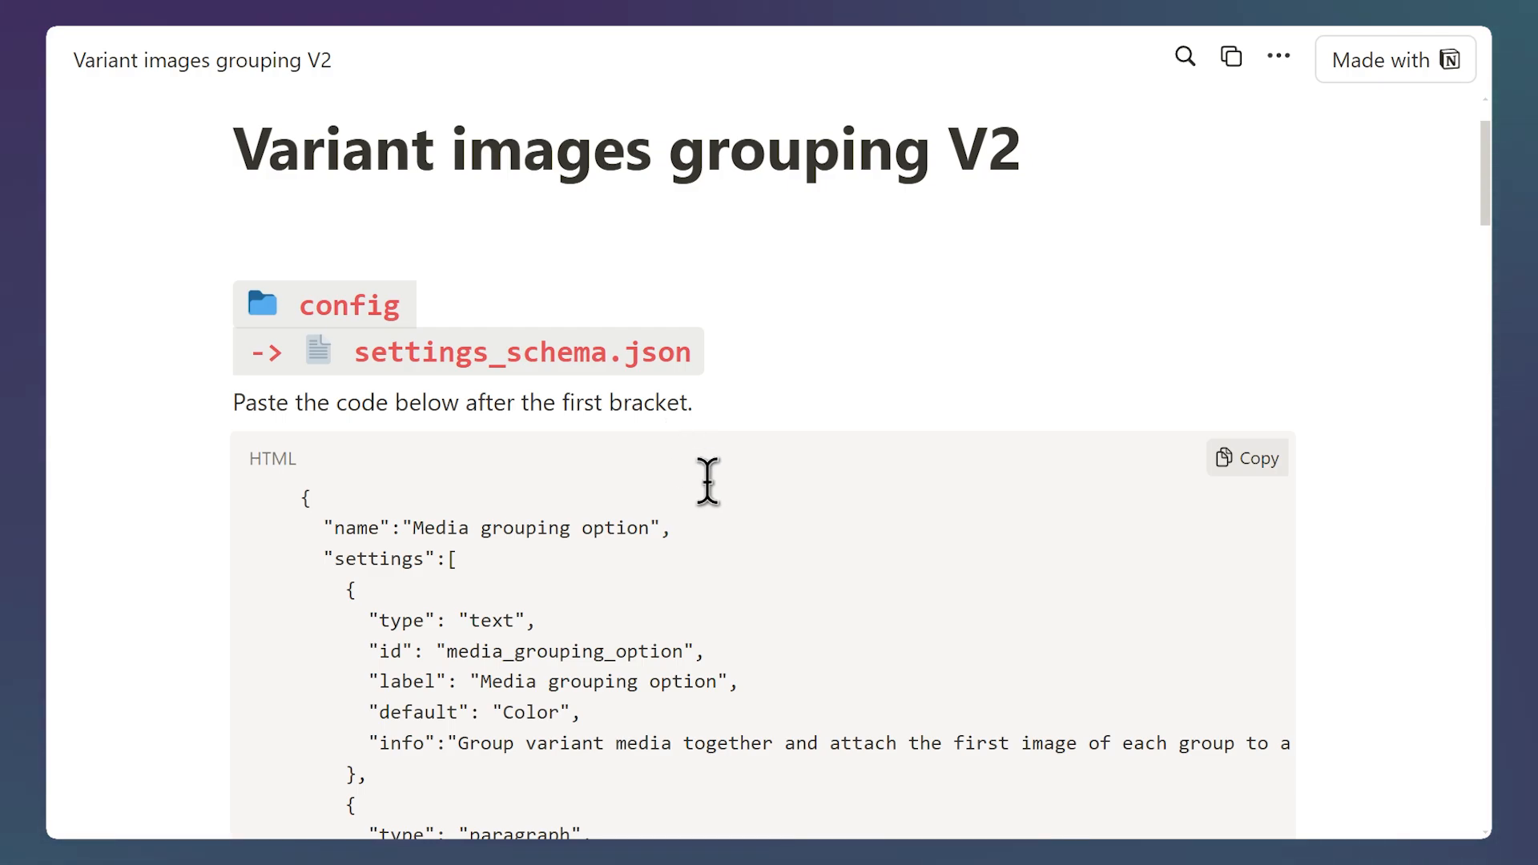
{"action": "left_click", "coordinate": [1256, 471]}
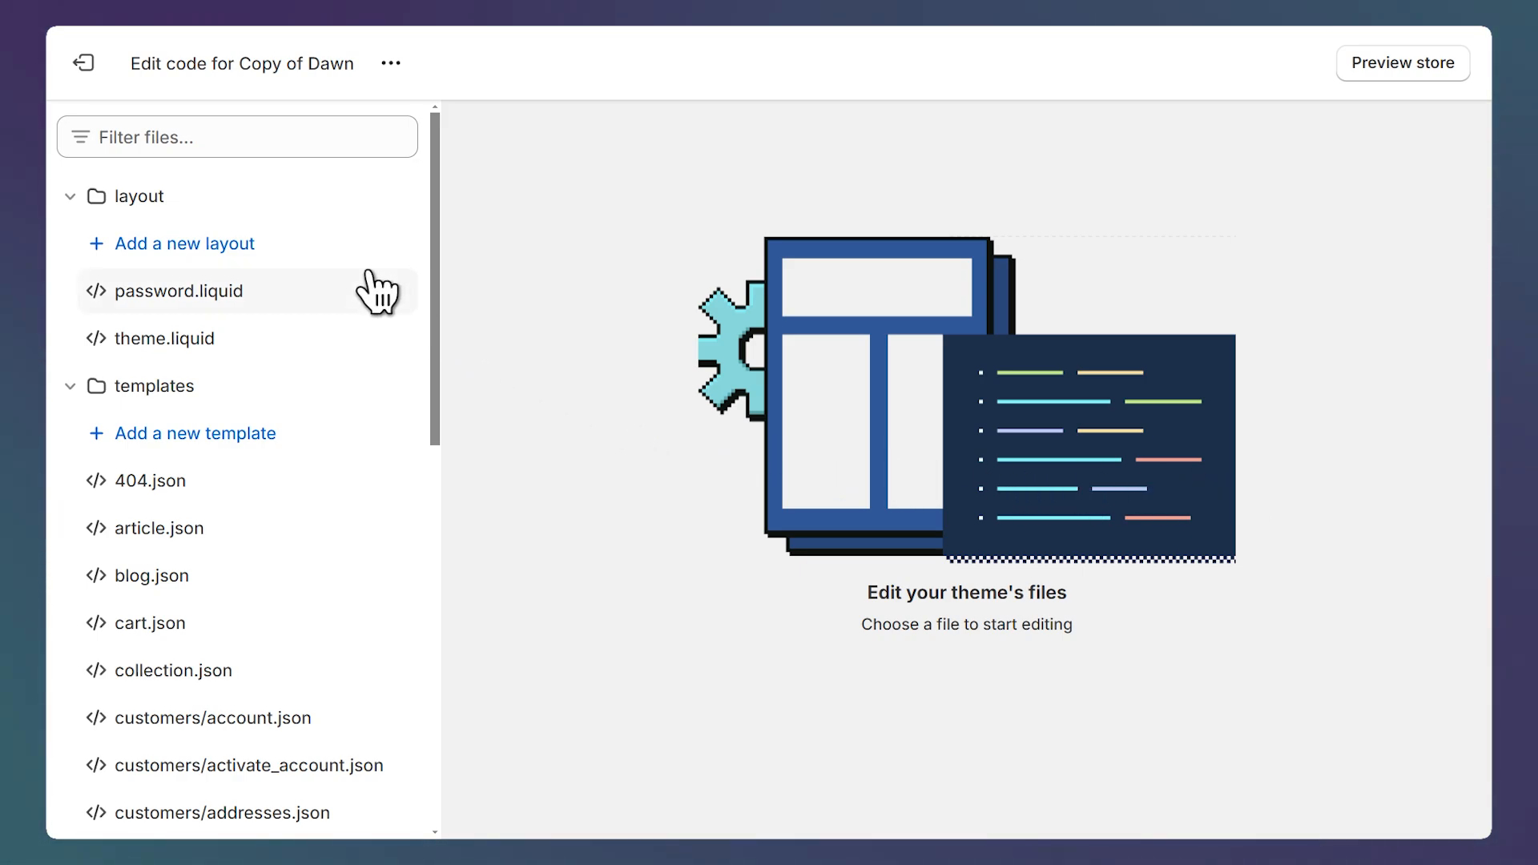
- Paste the copied "Media grouping option" settings after the first bracket in config/settings_schema.json and save the file
{"action": "left_click", "coordinate": [178, 202]}
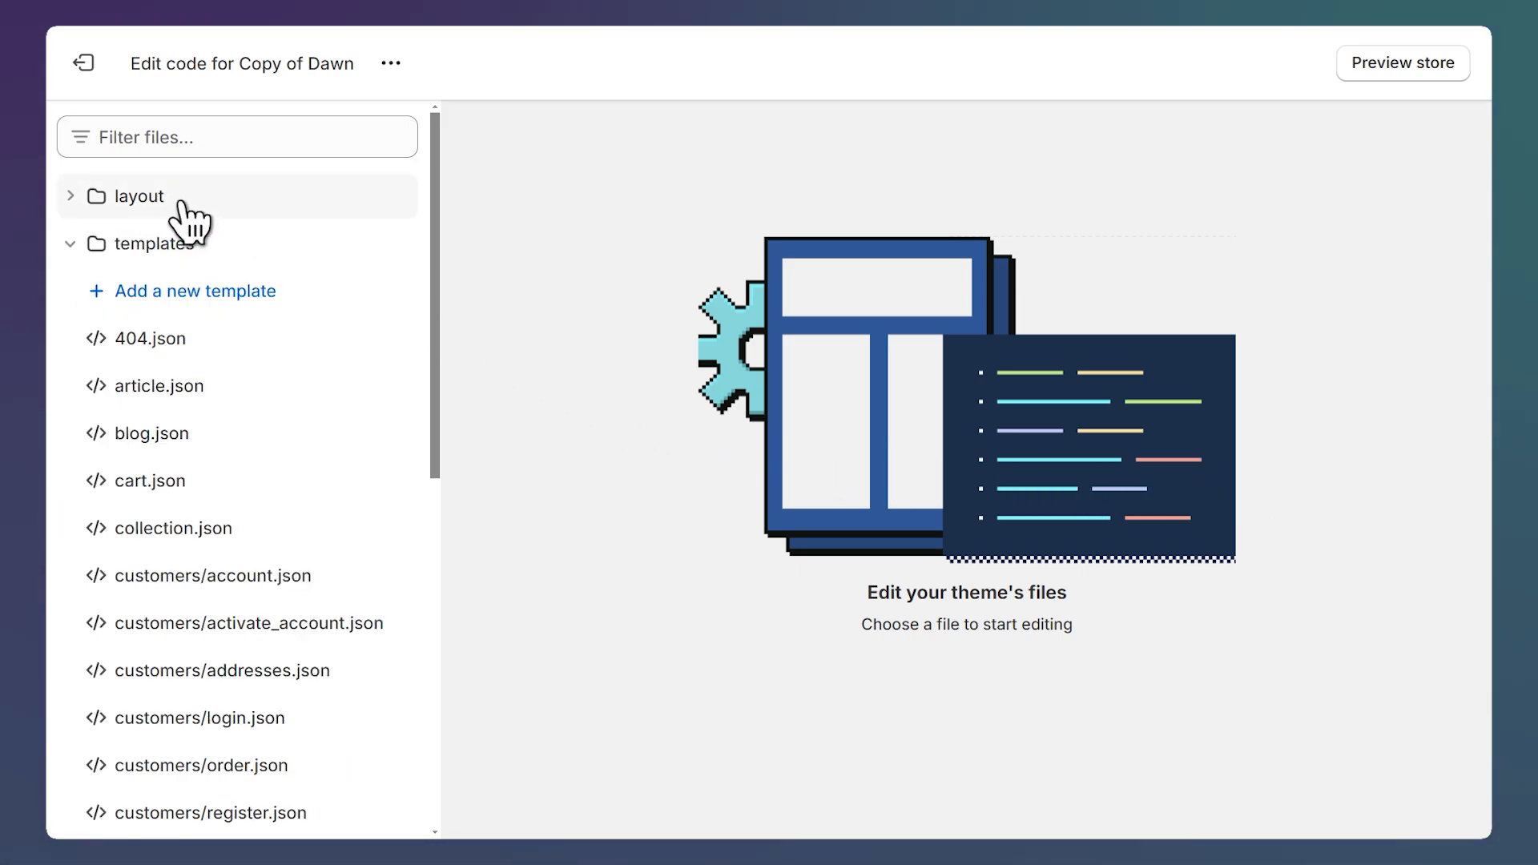
{"action": "left_click", "coordinate": [183, 248]}
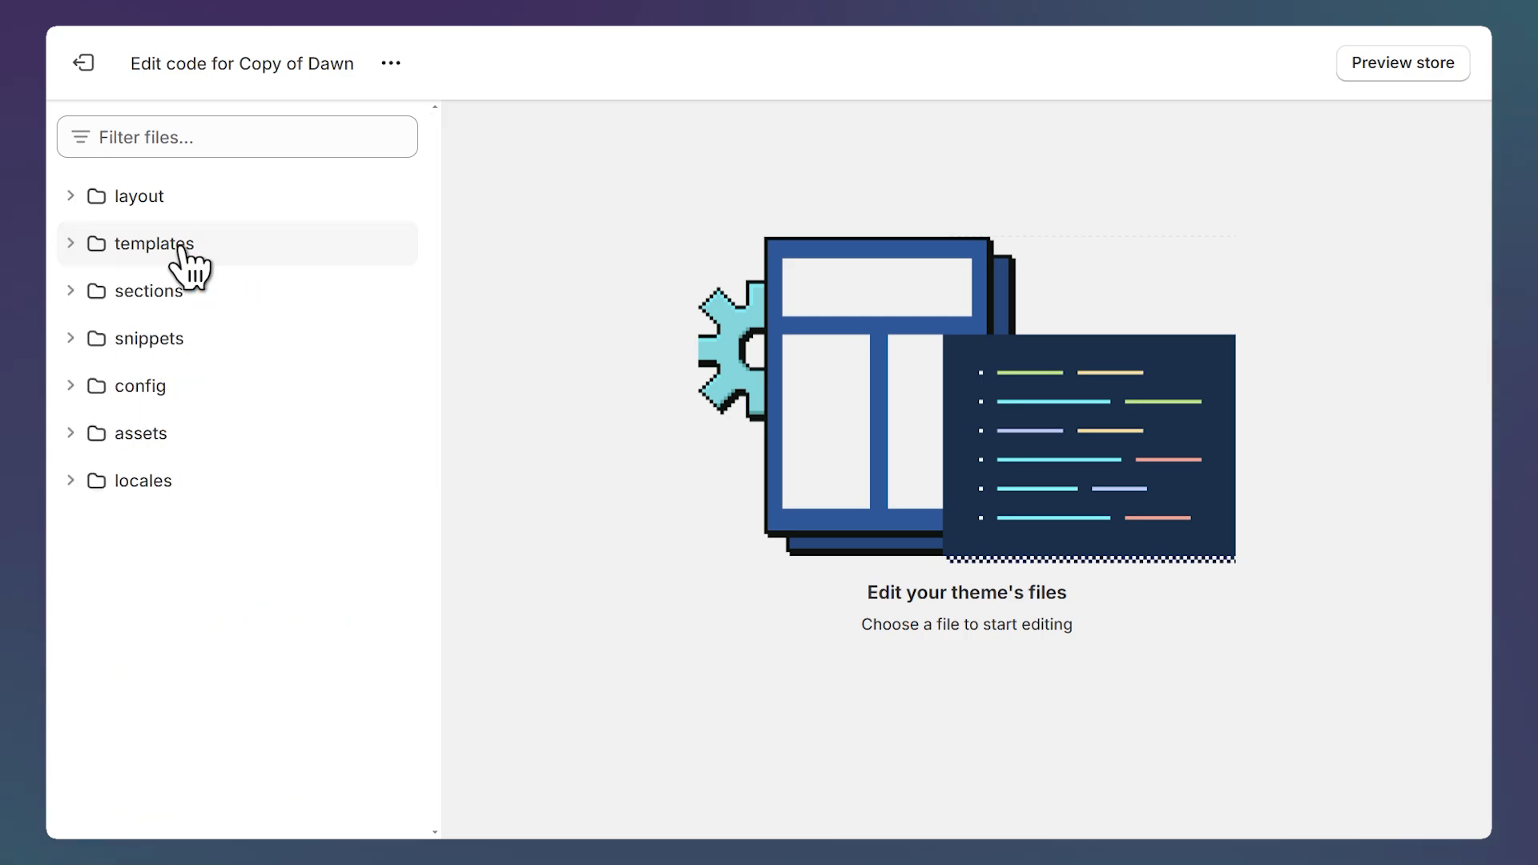
{"action": "left_click", "coordinate": [212, 393]}
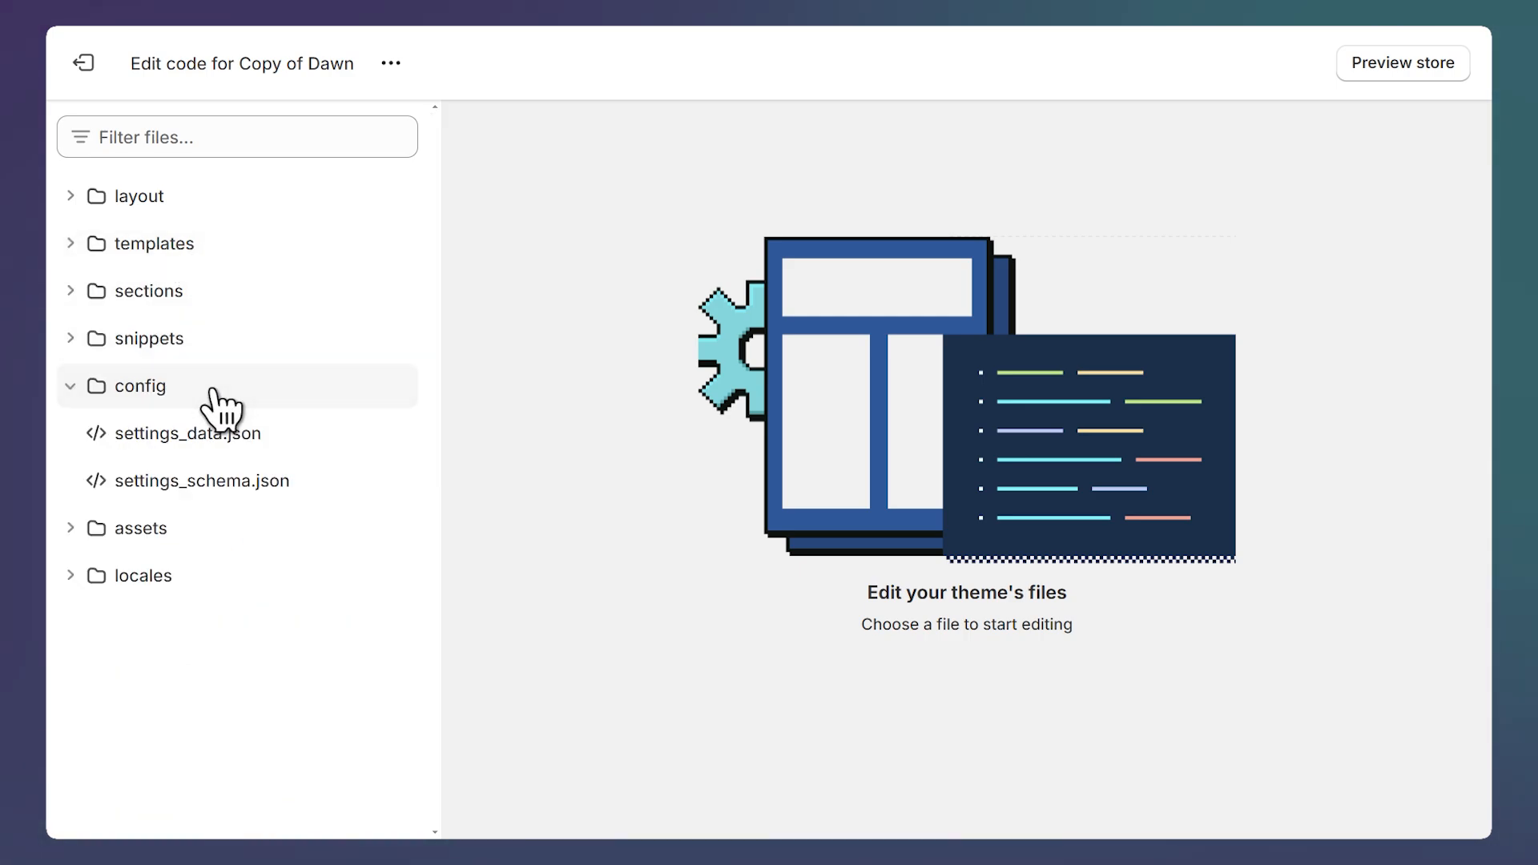
{"action": "left_click", "coordinate": [243, 505]}
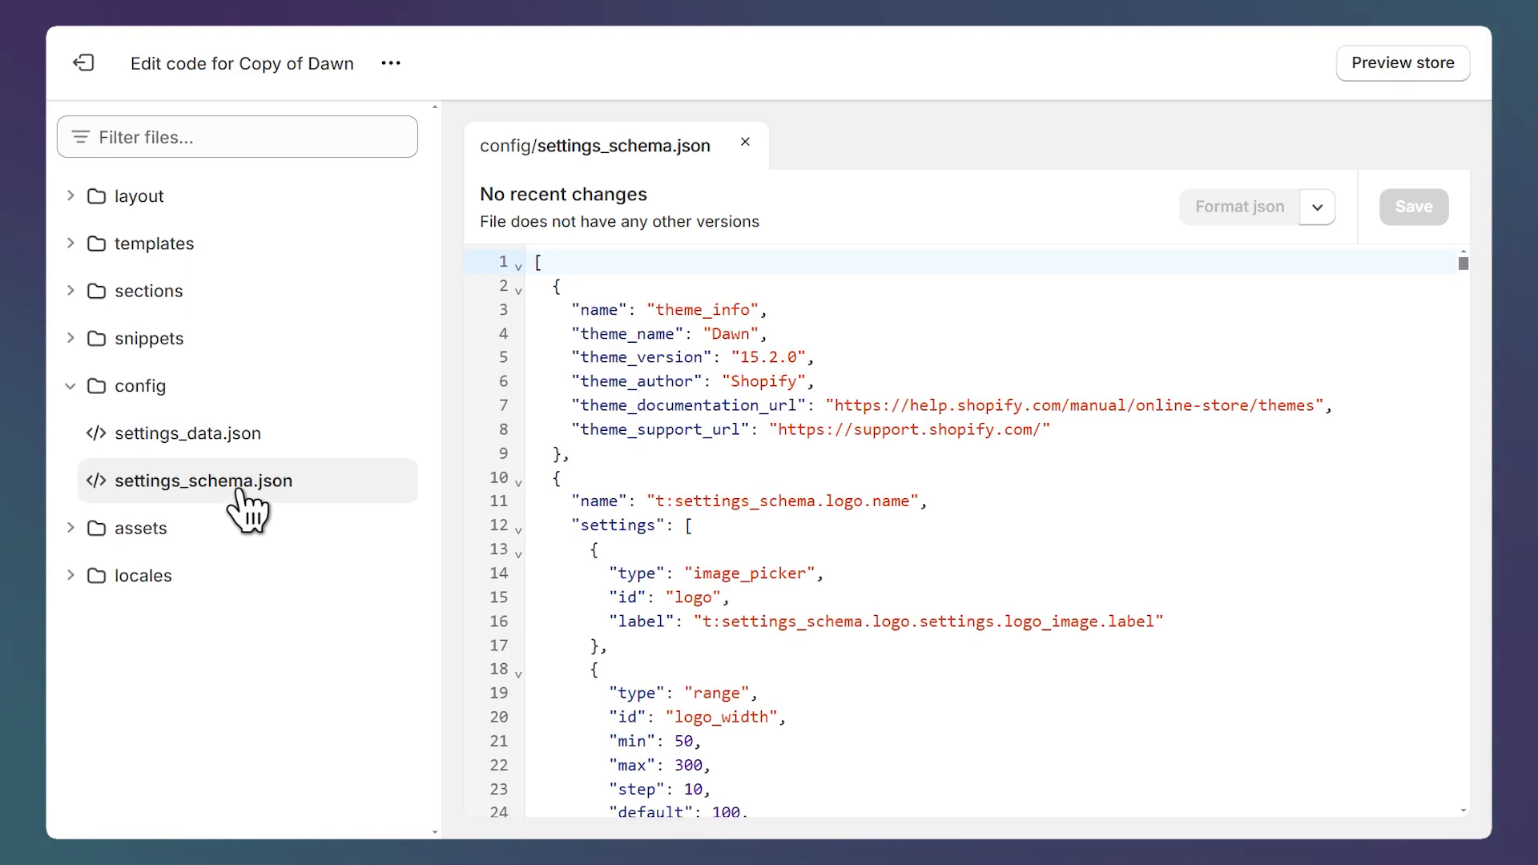
{"action": "left_click", "coordinate": [633, 269]}
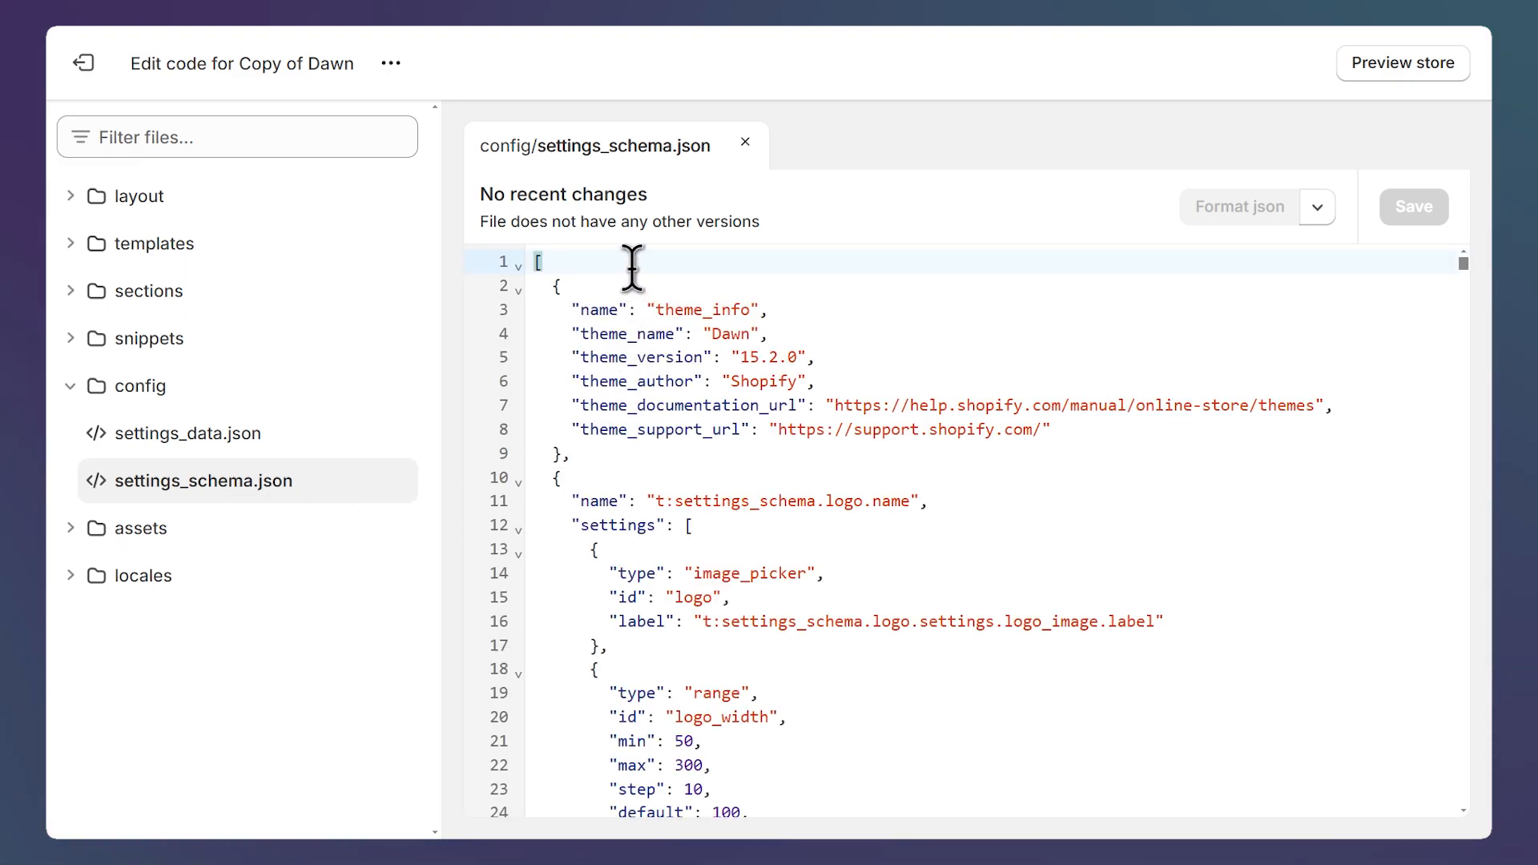
{"action": "key", "text": "ctrl+v"}
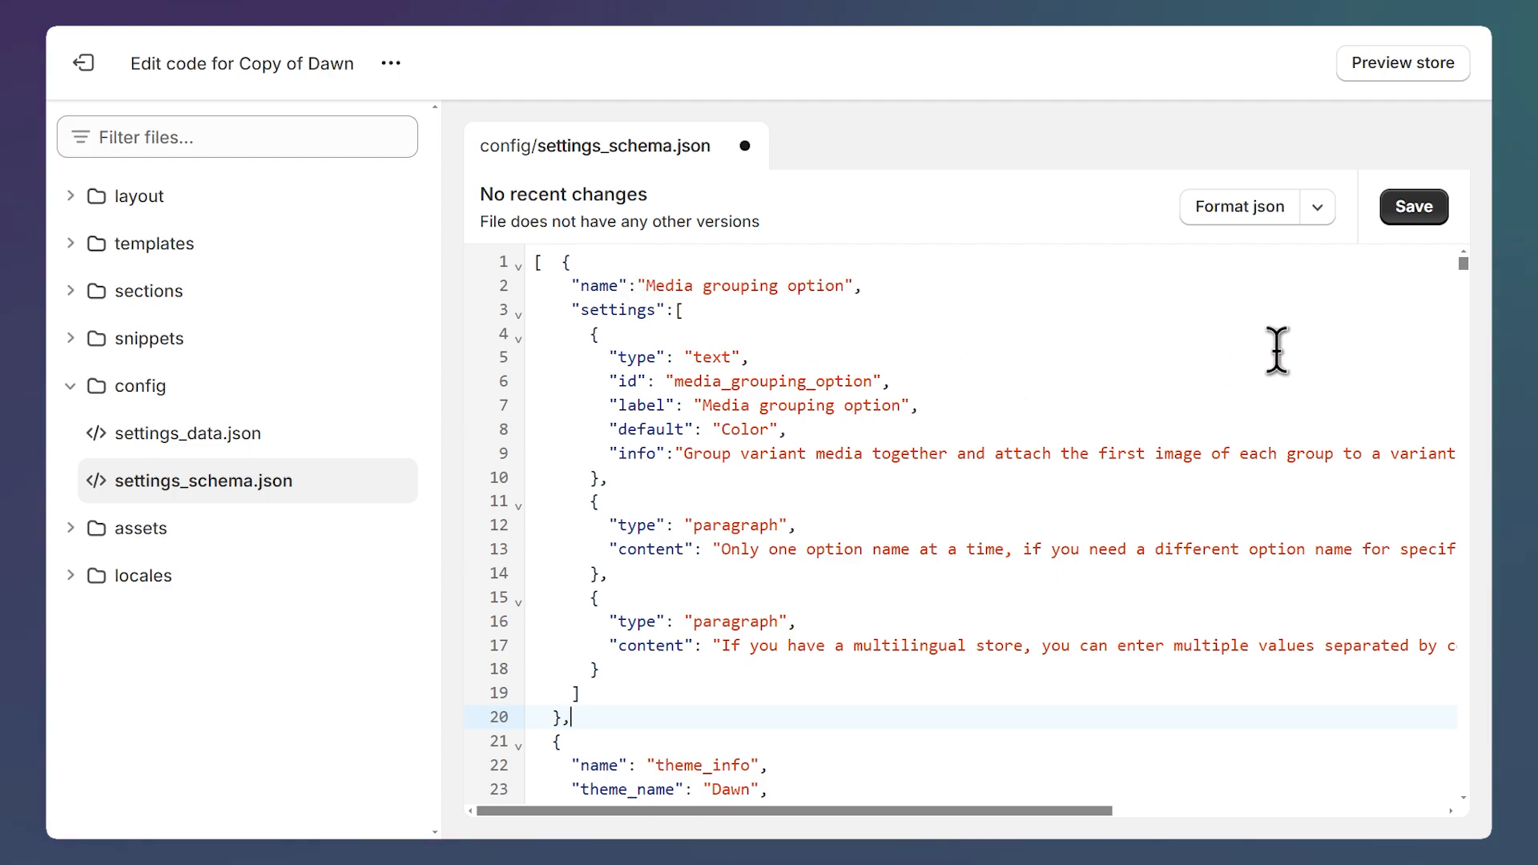
{"action": "left_click", "coordinate": [1433, 236]}
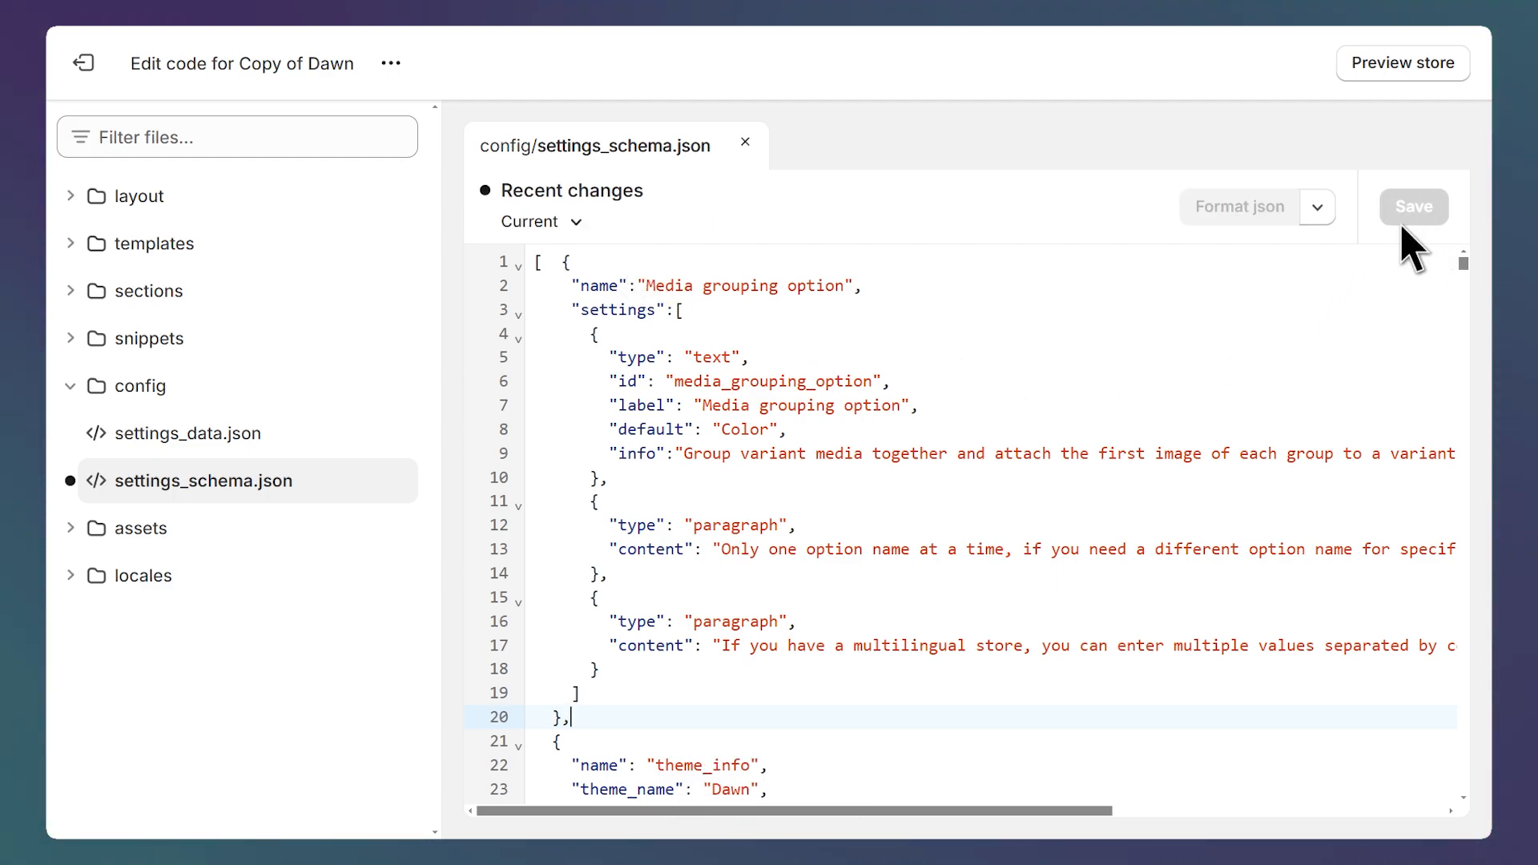
- Open Copy of Dawn in the theme customizer and switch to the Default product template
{"action": "left_click", "coordinate": [393, 66]}
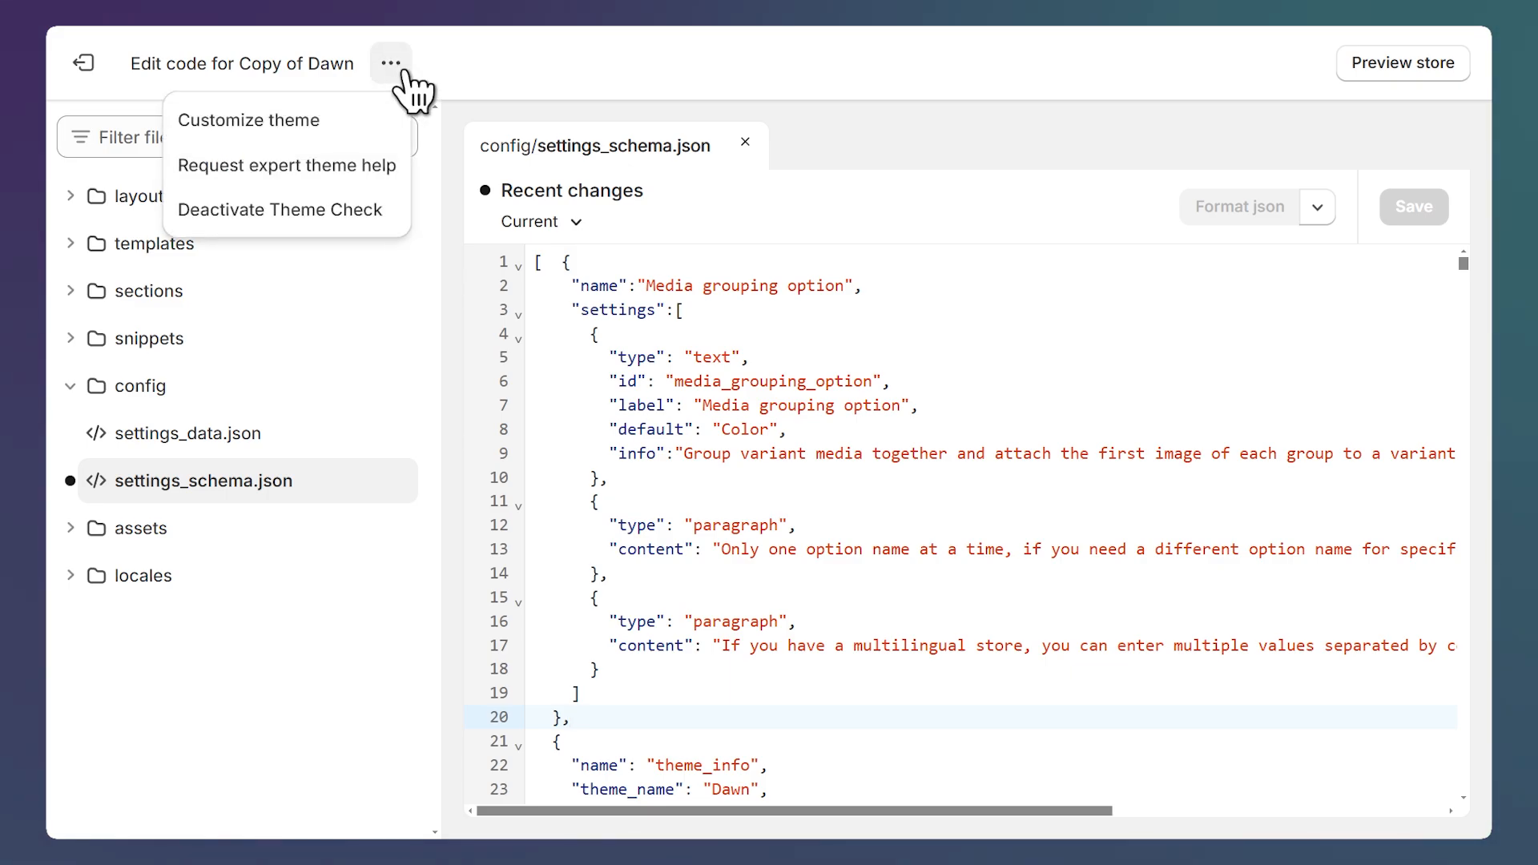
{"action": "left_click", "coordinate": [346, 146]}
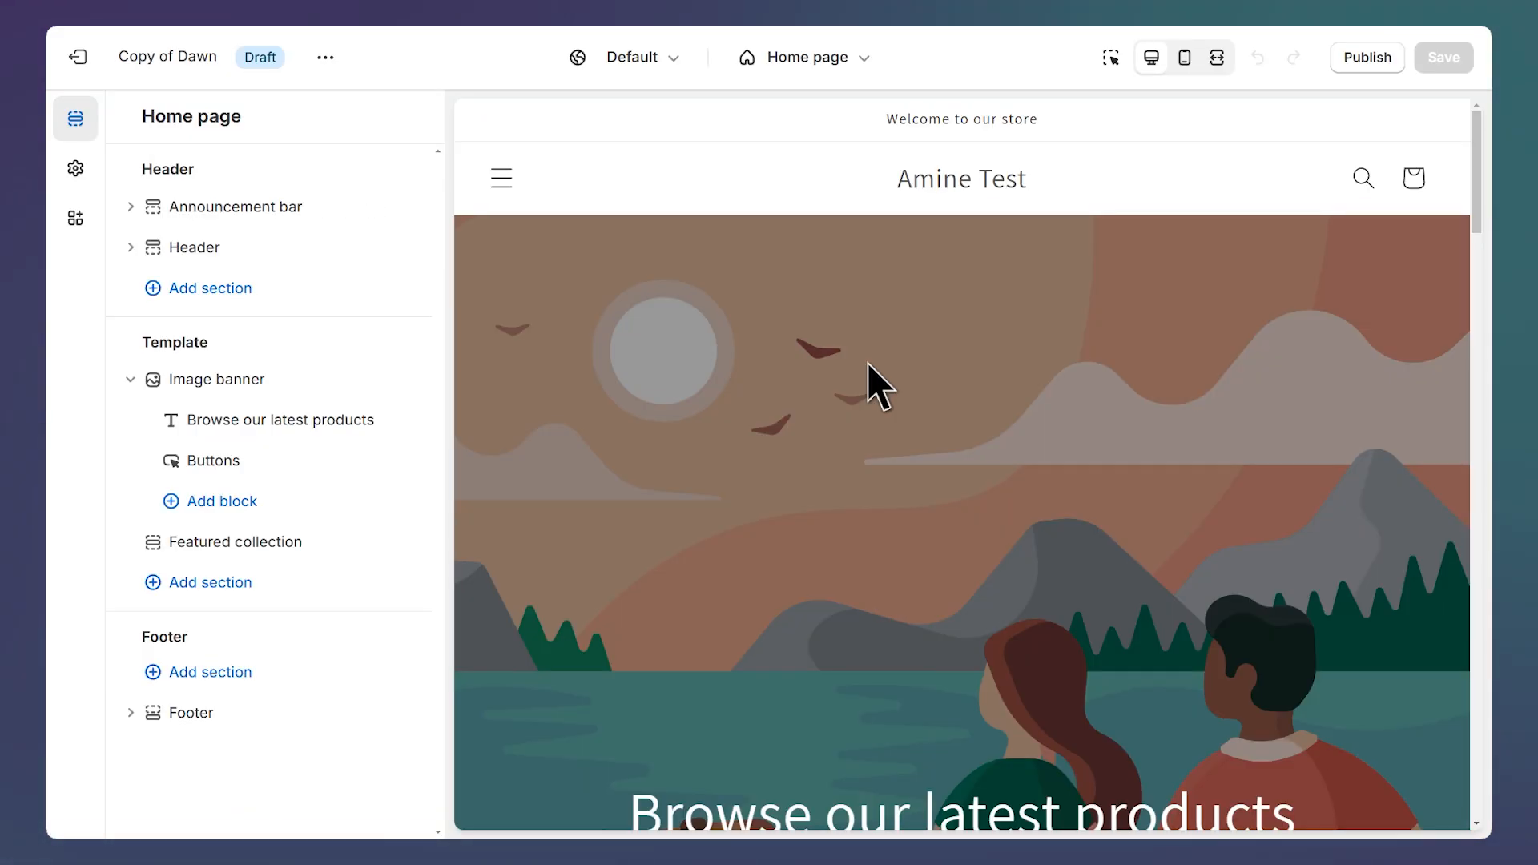
{"action": "left_click", "coordinate": [821, 60]}
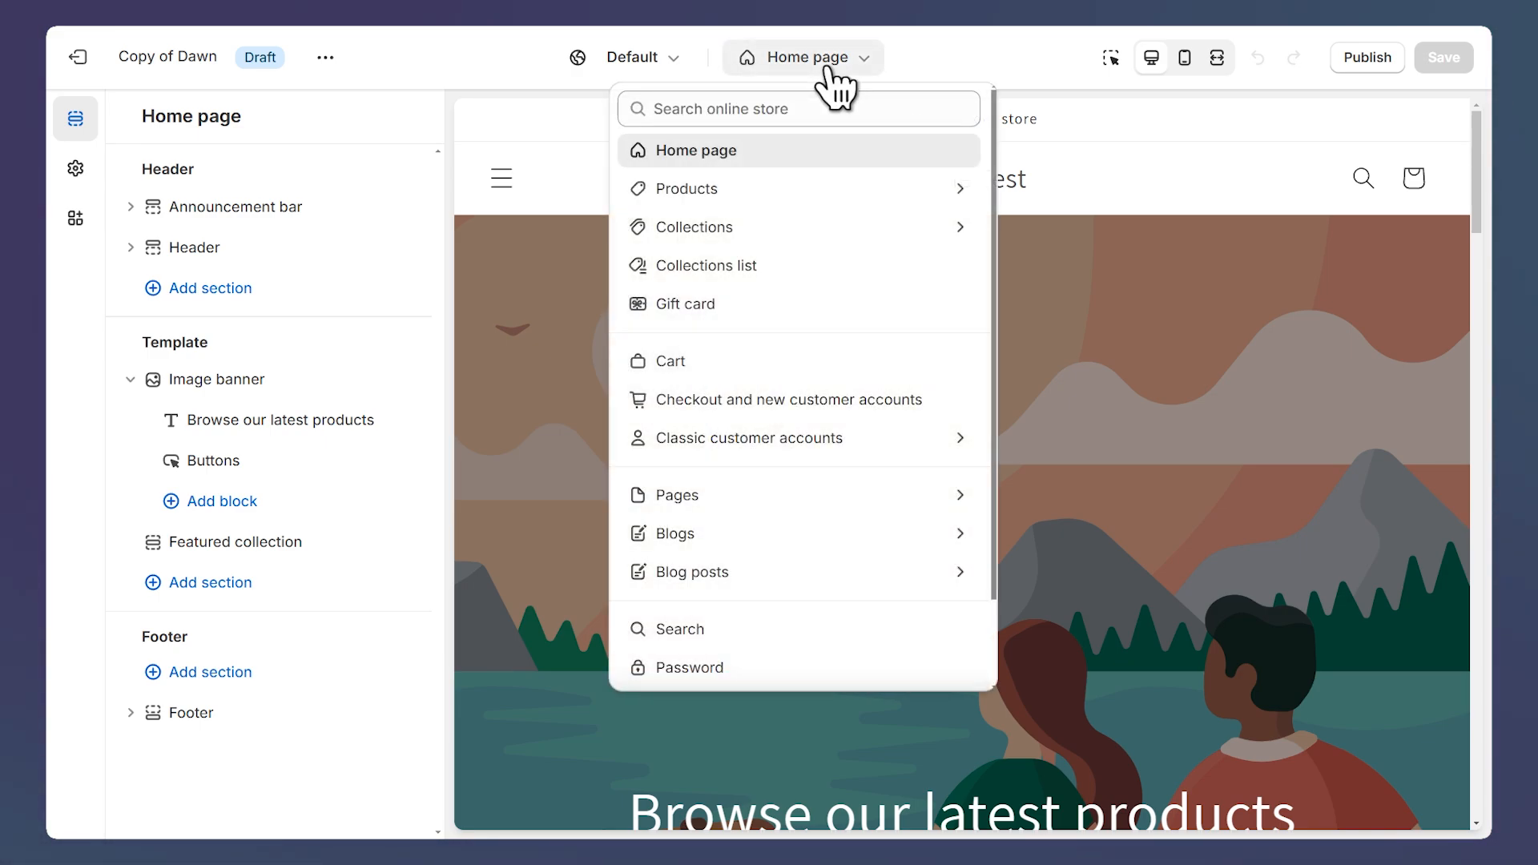
{"action": "left_click", "coordinate": [761, 196]}
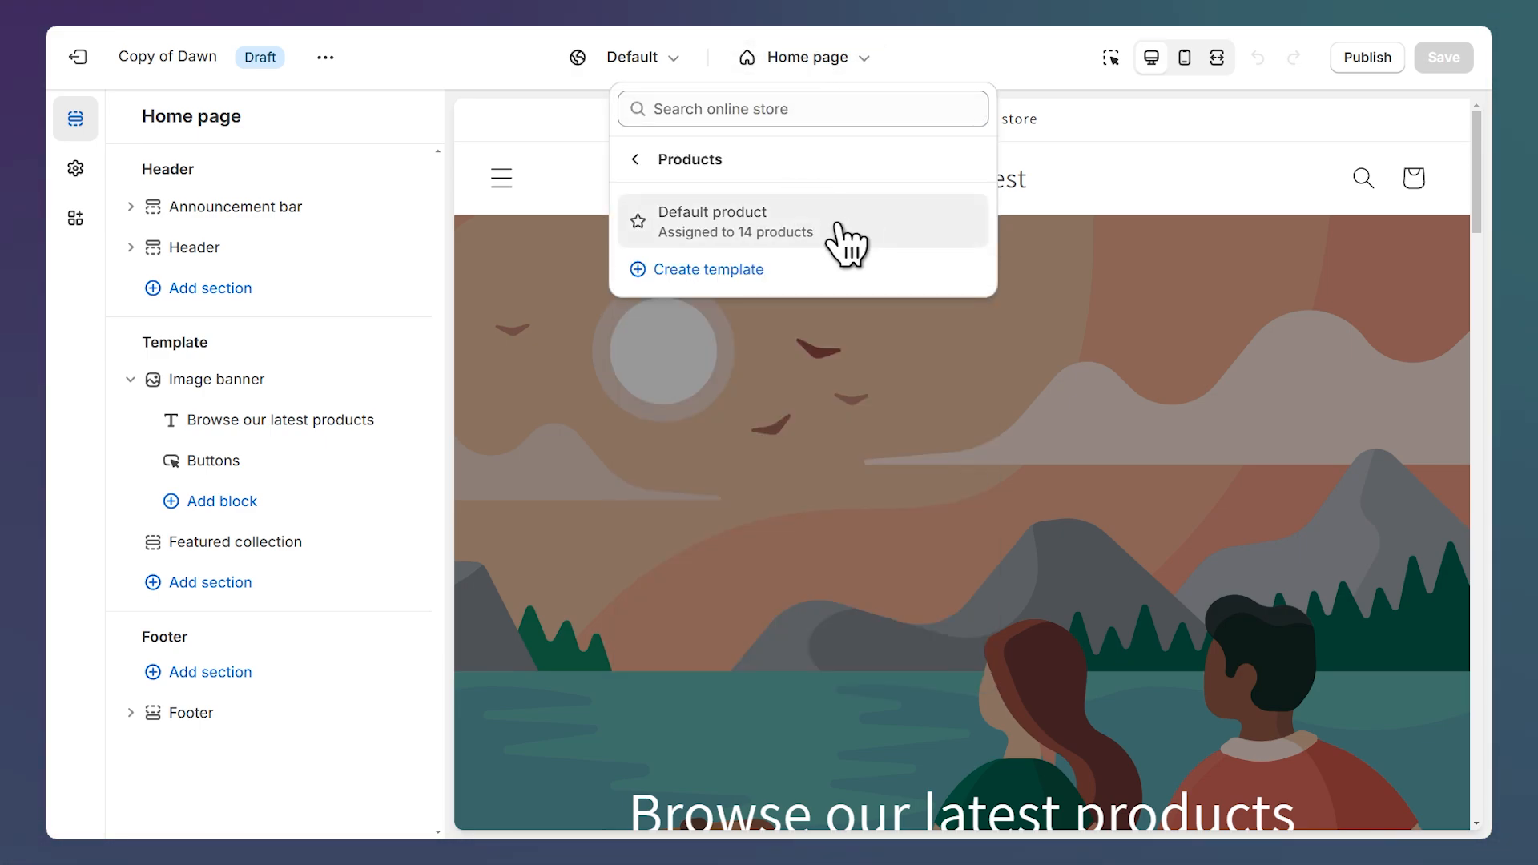
{"action": "left_click", "coordinate": [845, 244]}
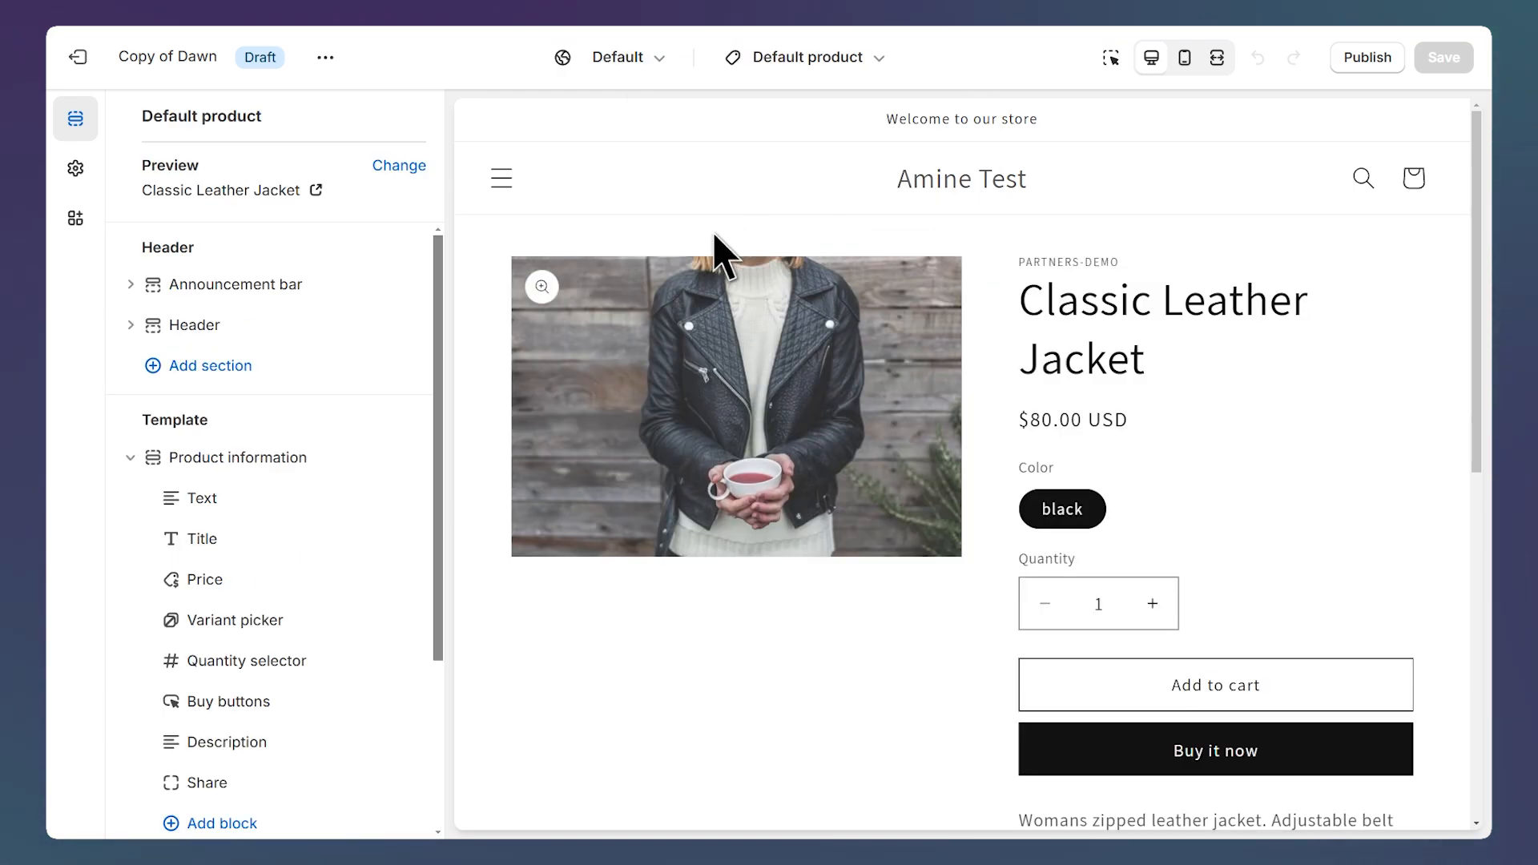
- Change the template's preview product to Men's T-shirt
{"action": "left_click", "coordinate": [409, 165]}
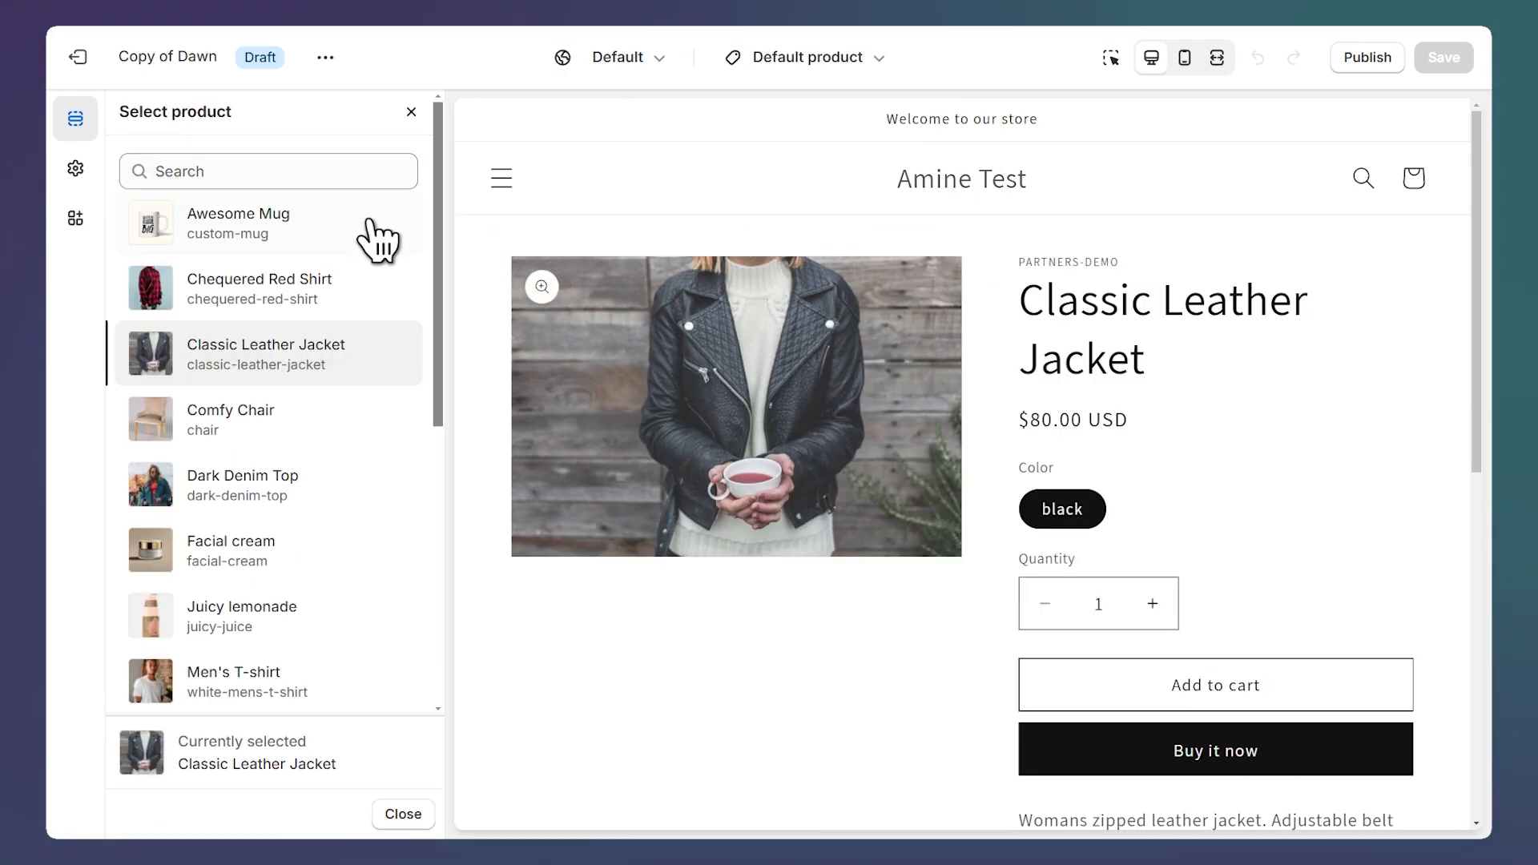
{"action": "scroll", "coordinate": [348, 290], "scroll_direction": "down", "scroll_amount": 3}
{"action": "scroll", "coordinate": [342, 274], "scroll_direction": "down", "scroll_amount": 1}
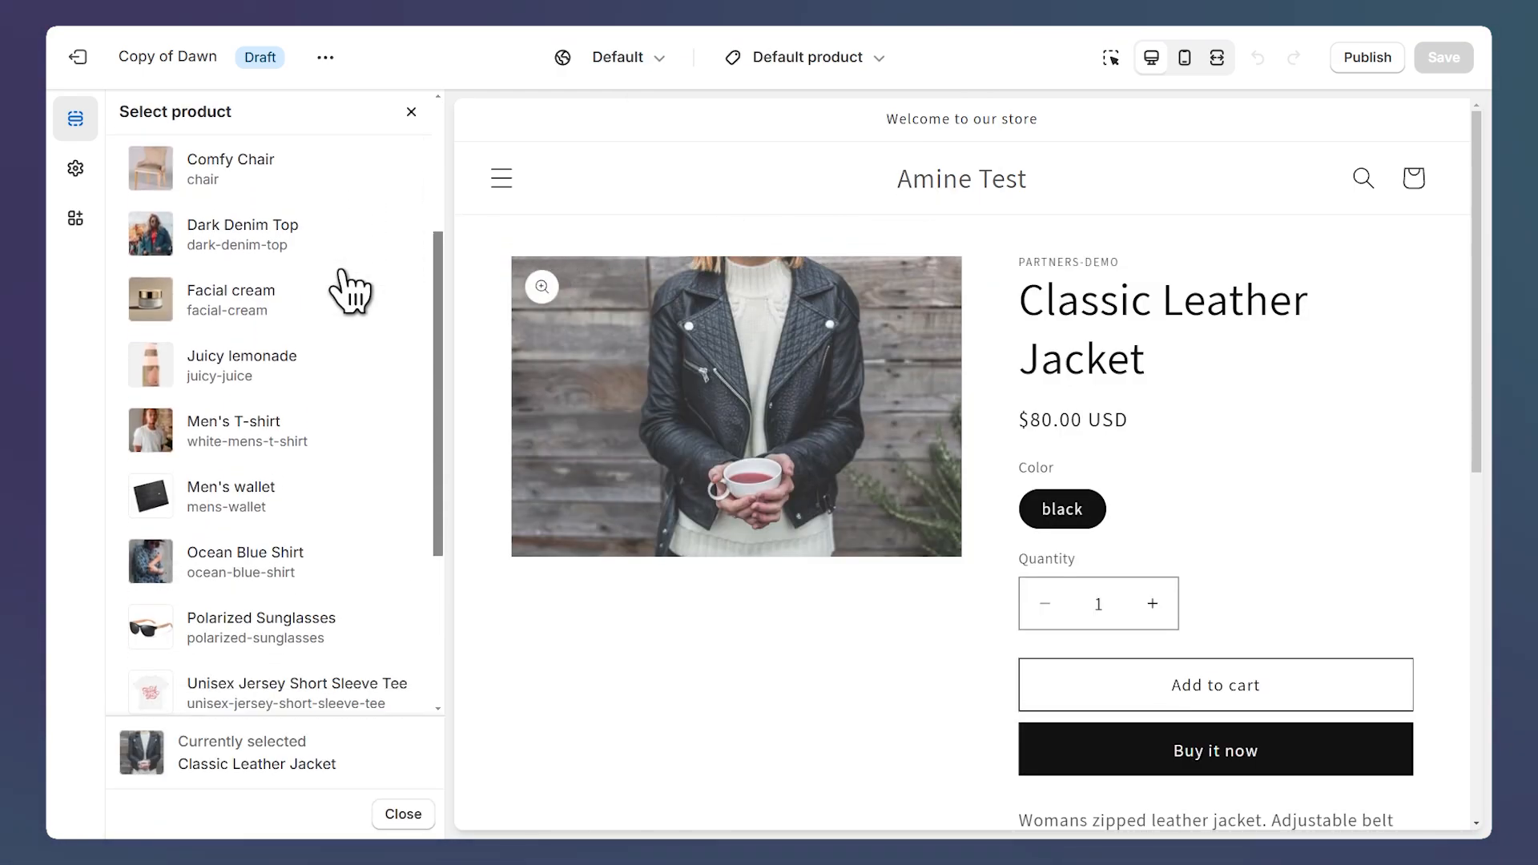
{"action": "left_click", "coordinate": [344, 451]}
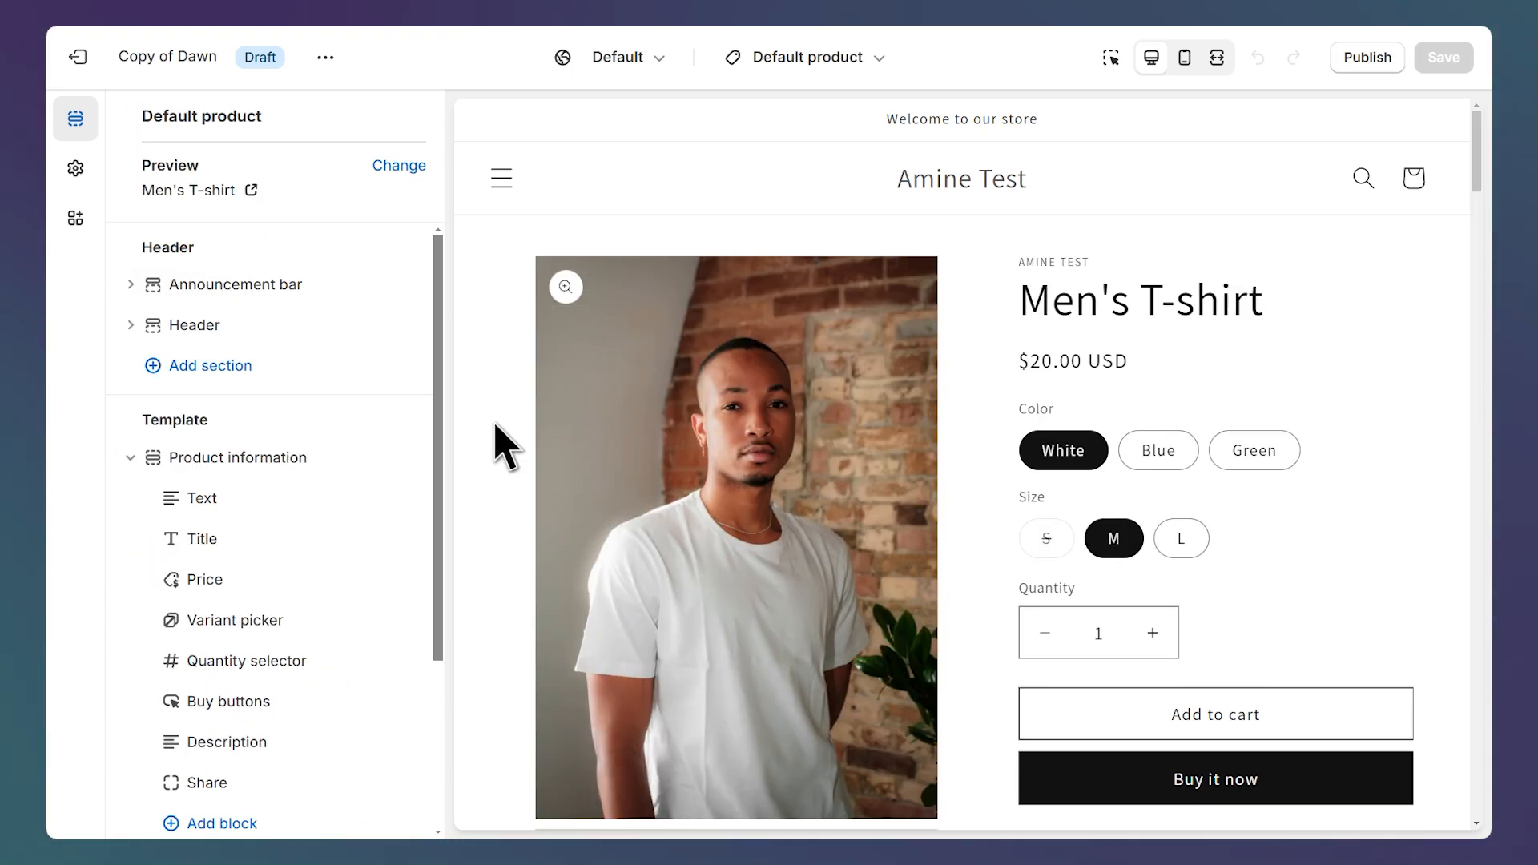
- Add a Custom Liquid block to the Product information section and open its Liquid code for editing
{"action": "scroll", "coordinate": [352, 440], "scroll_direction": "down", "scroll_amount": 3}
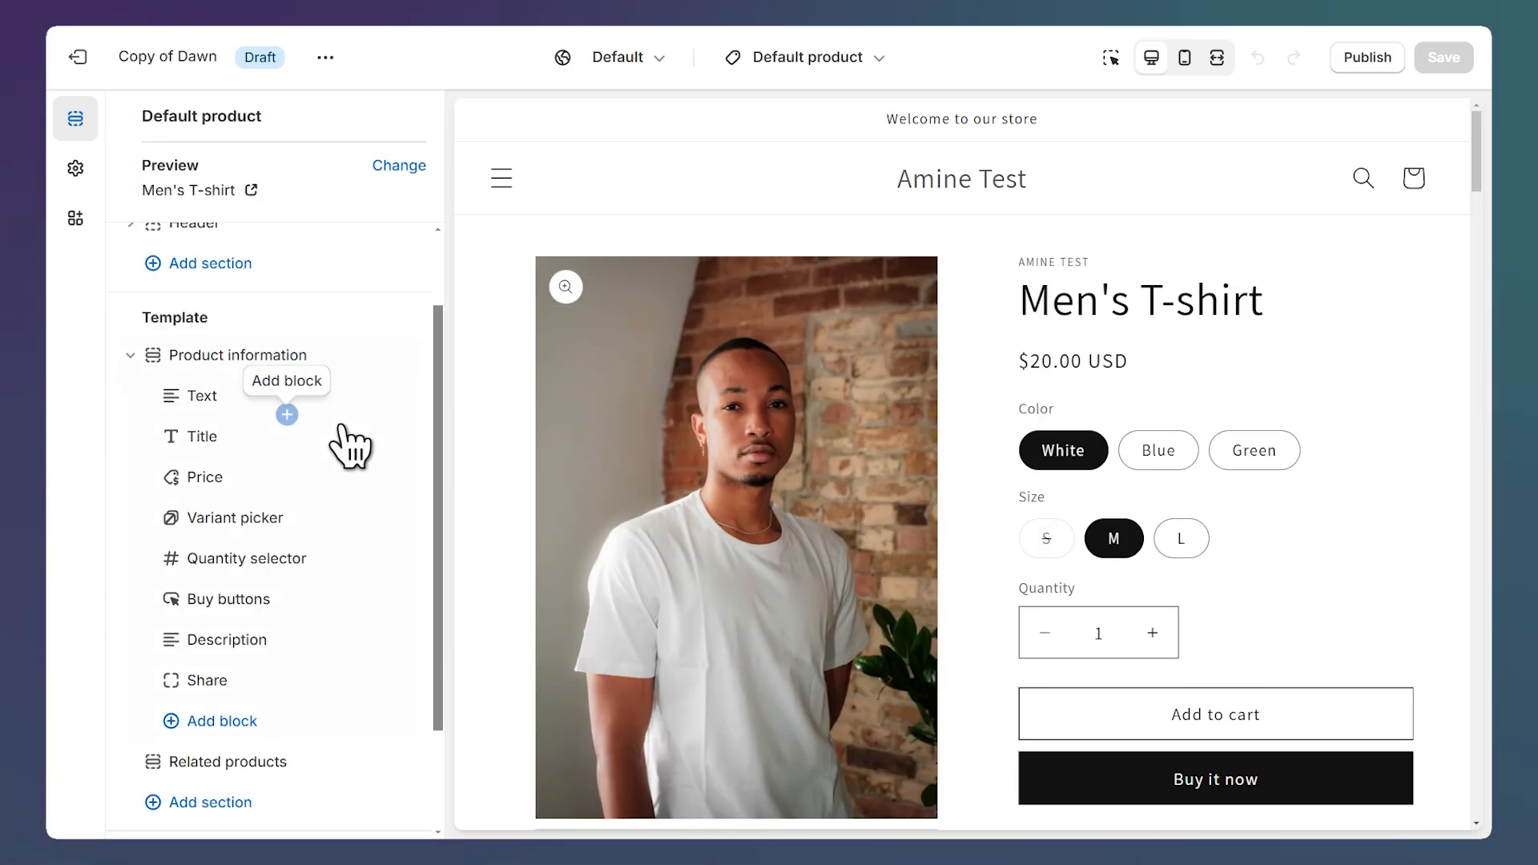
{"action": "left_click", "coordinate": [265, 624]}
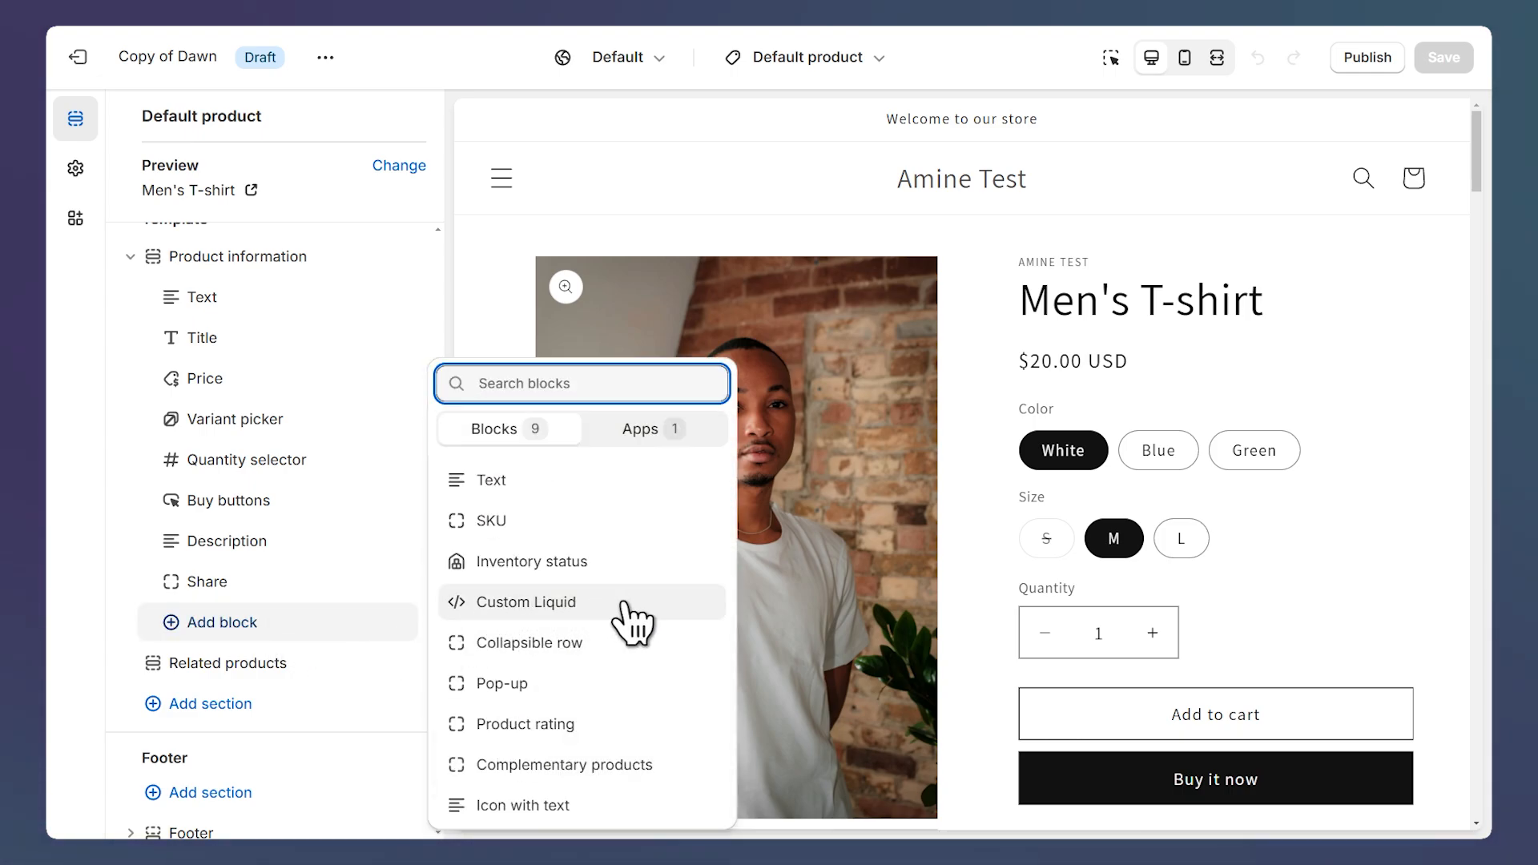
{"action": "left_click", "coordinate": [625, 605]}
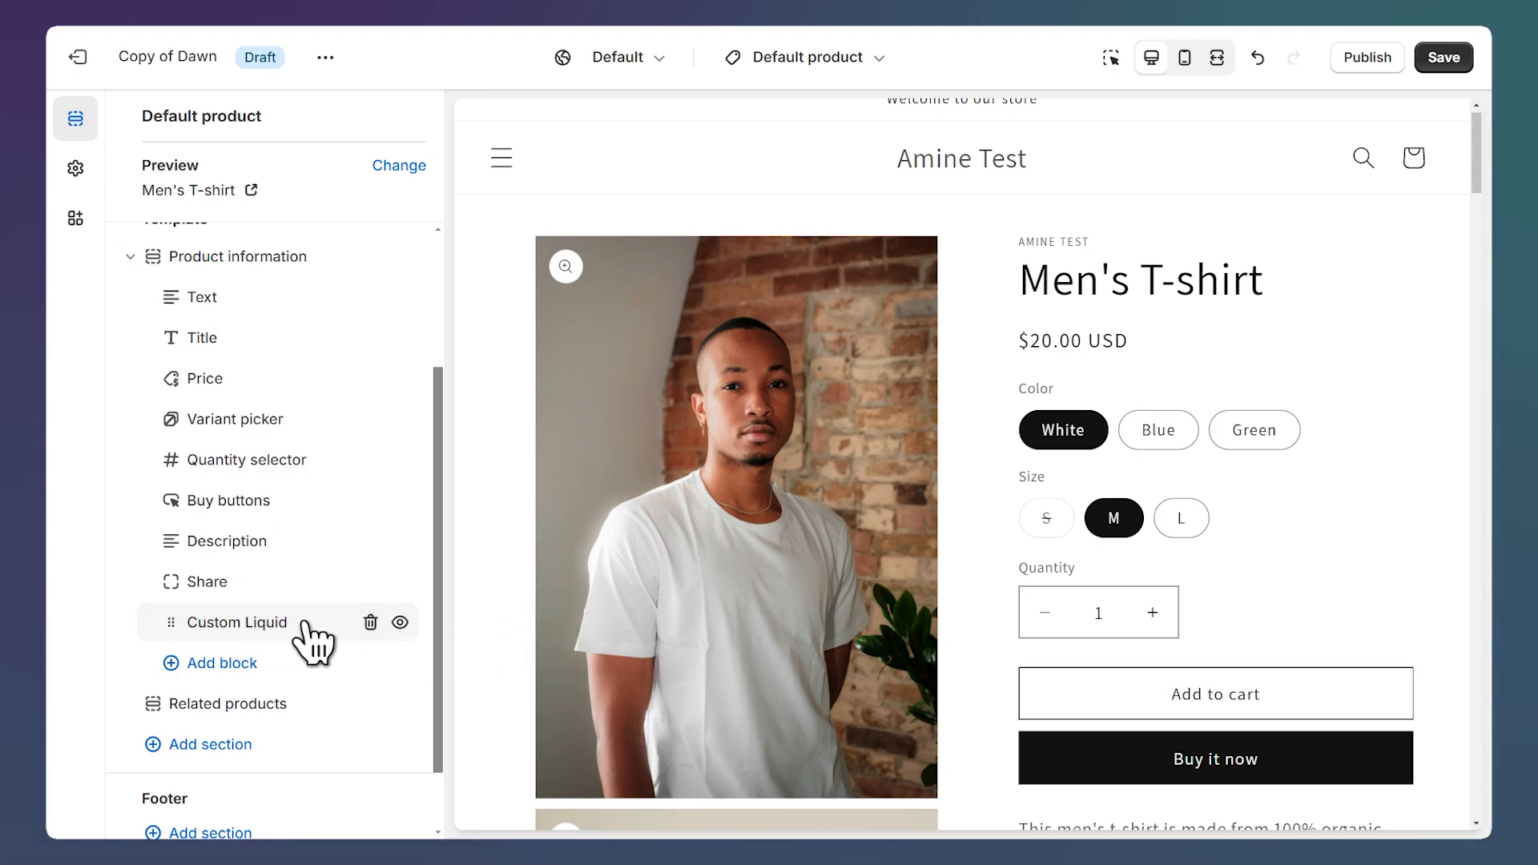
{"action": "left_click", "coordinate": [241, 623]}
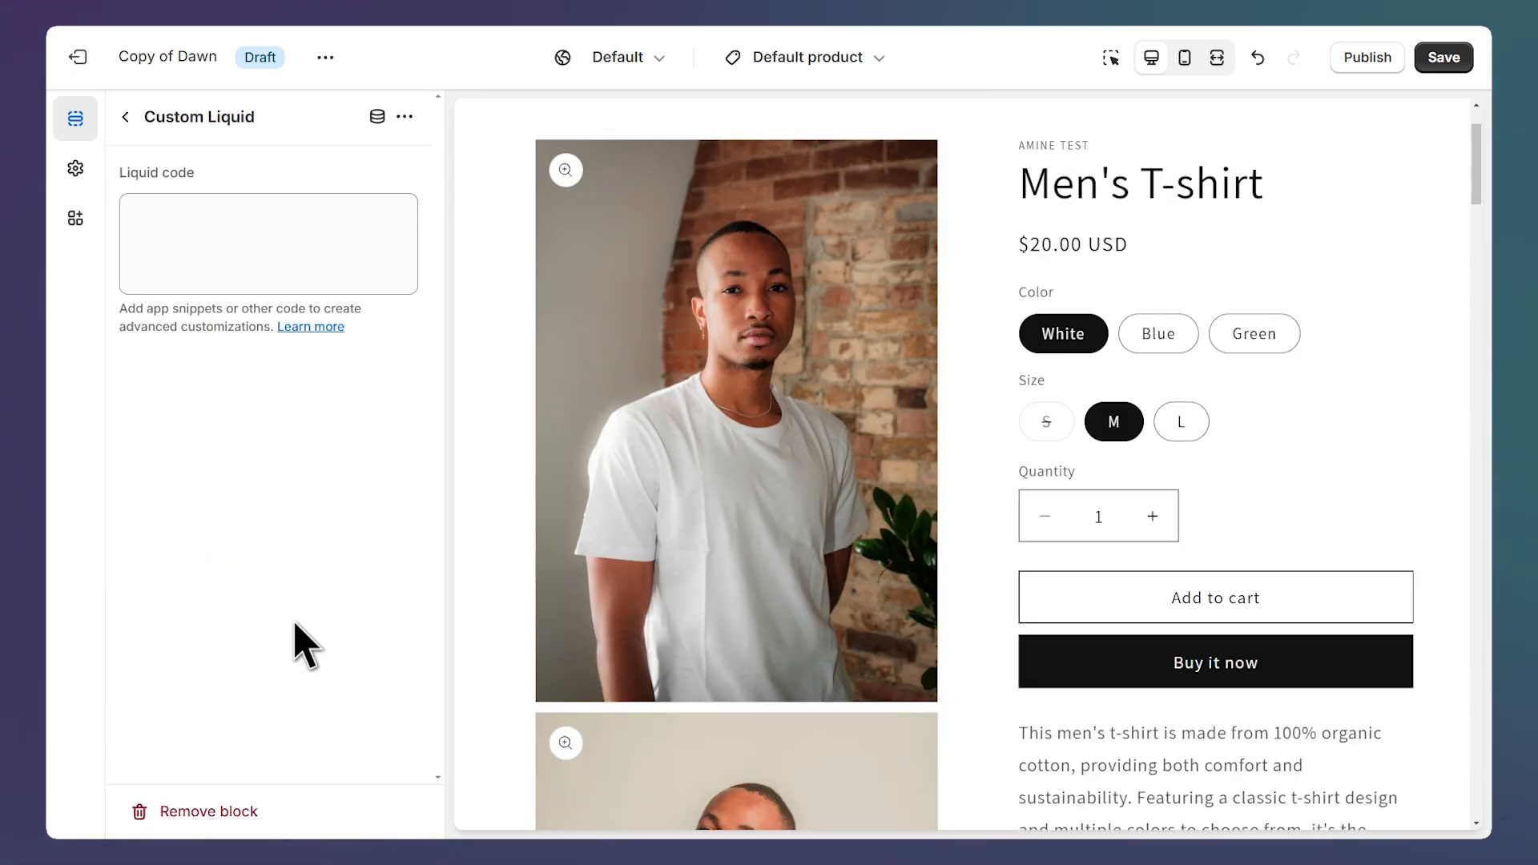
{"action": "left_click", "coordinate": [238, 245]}
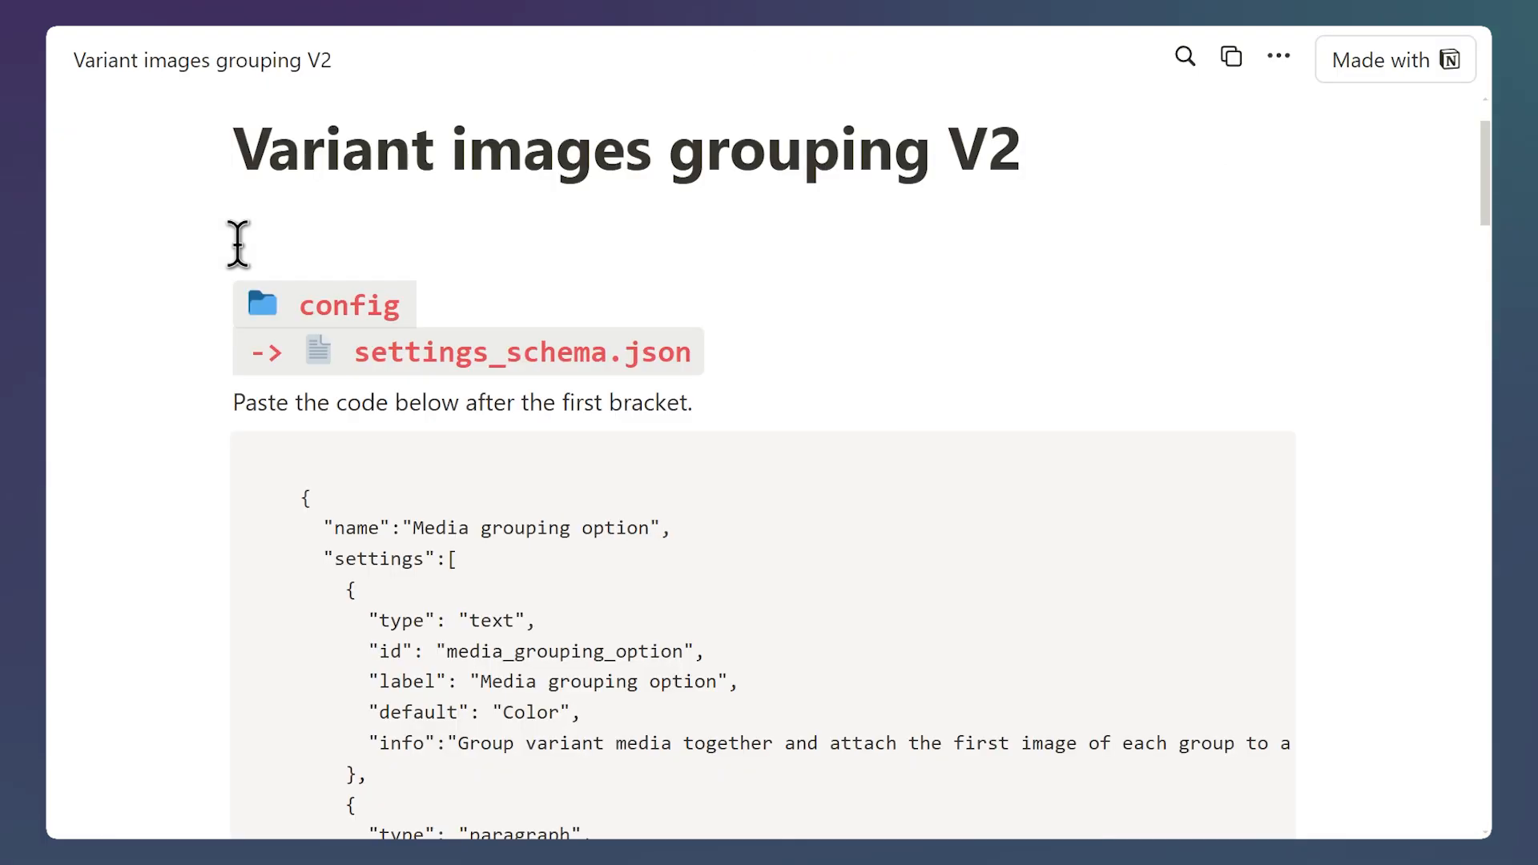
- Copy the "Liquid block" code for the product information section from the "Variant images grouping V2" page
{"action": "scroll", "coordinate": [240, 248], "scroll_direction": "down", "scroll_amount": 6}
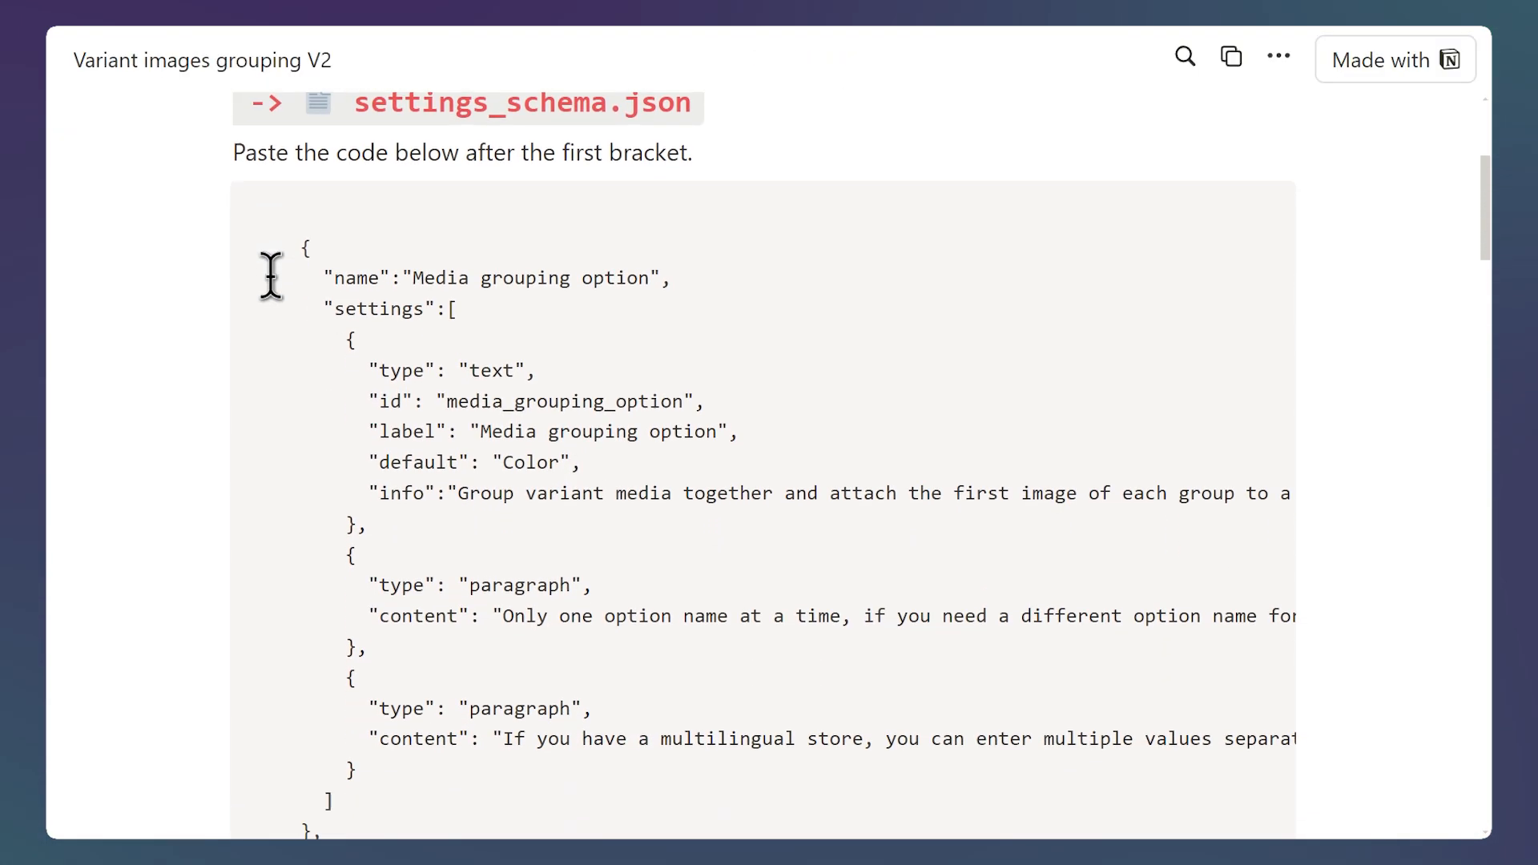
{"action": "scroll", "coordinate": [271, 275], "scroll_direction": "down", "scroll_amount": 8}
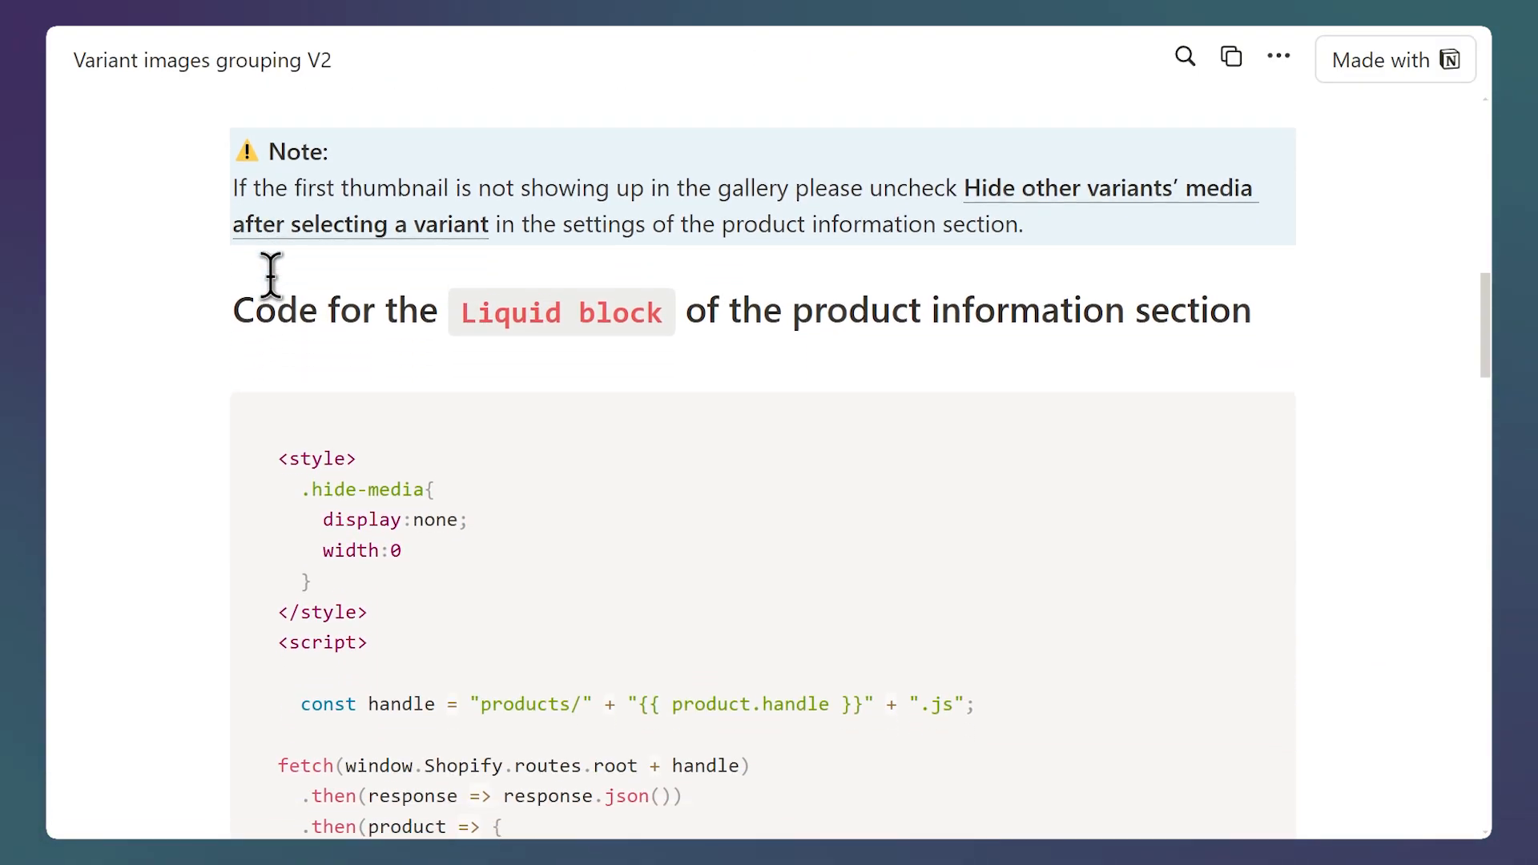
{"action": "mouse_move", "coordinate": [560, 371]}
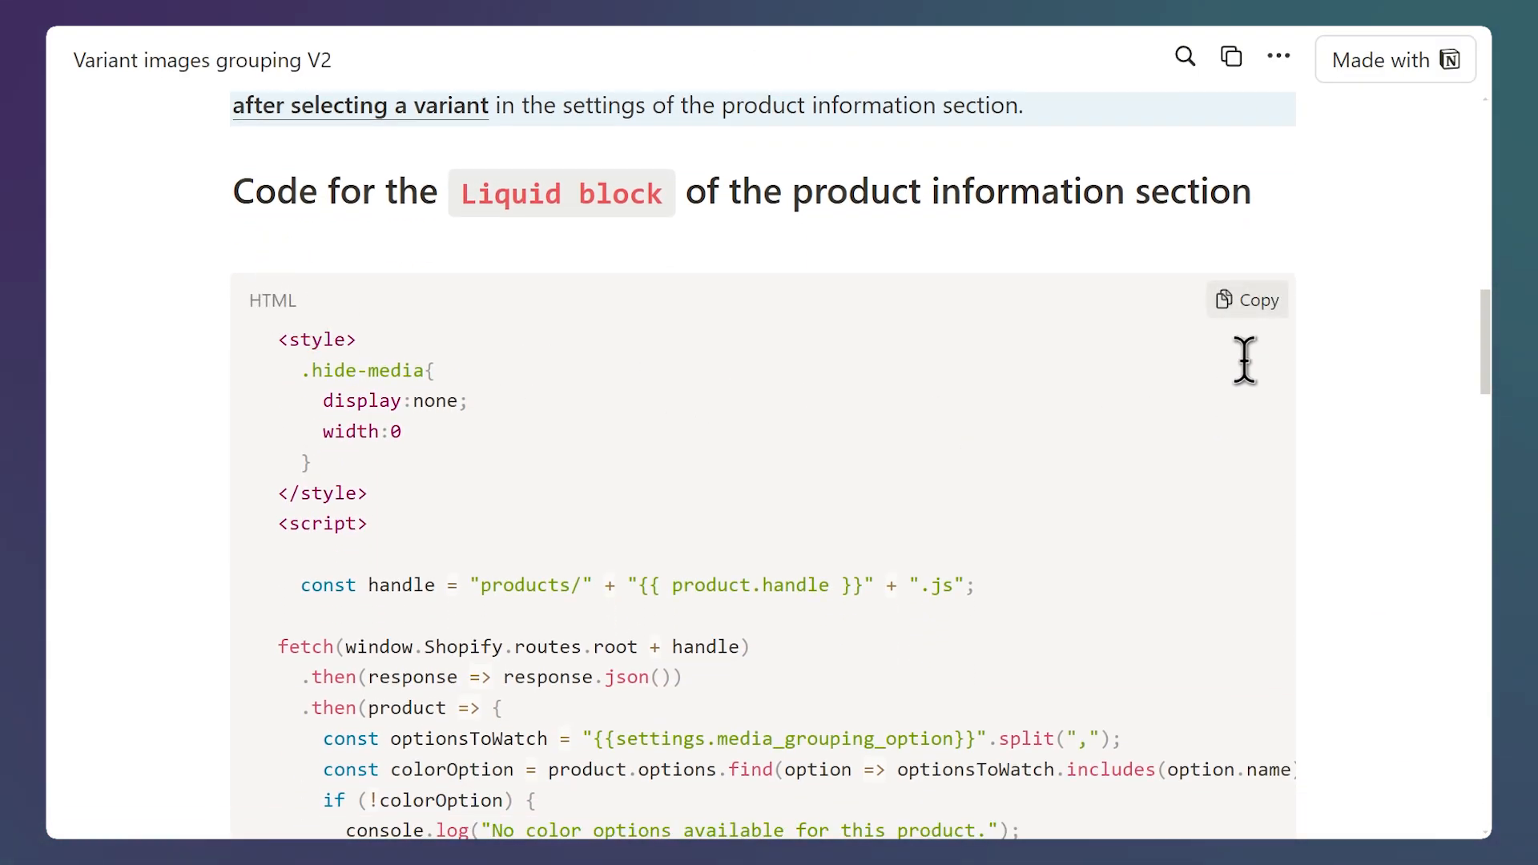
{"action": "left_click", "coordinate": [1254, 315]}
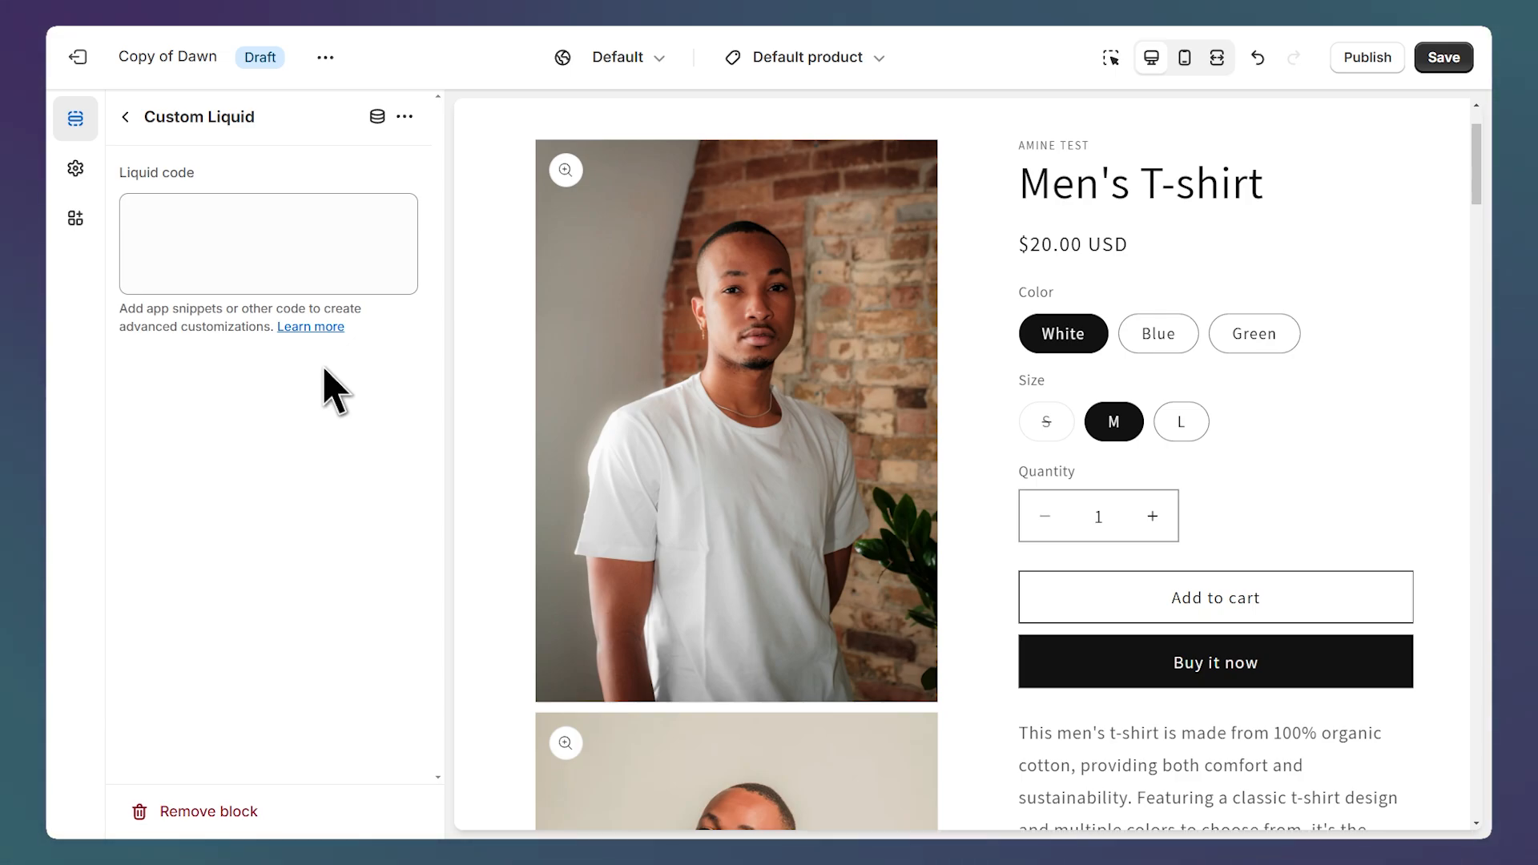
- Paste the copied code into the Custom Liquid block's Liquid code and save the template
{"action": "left_click", "coordinate": [251, 235]}
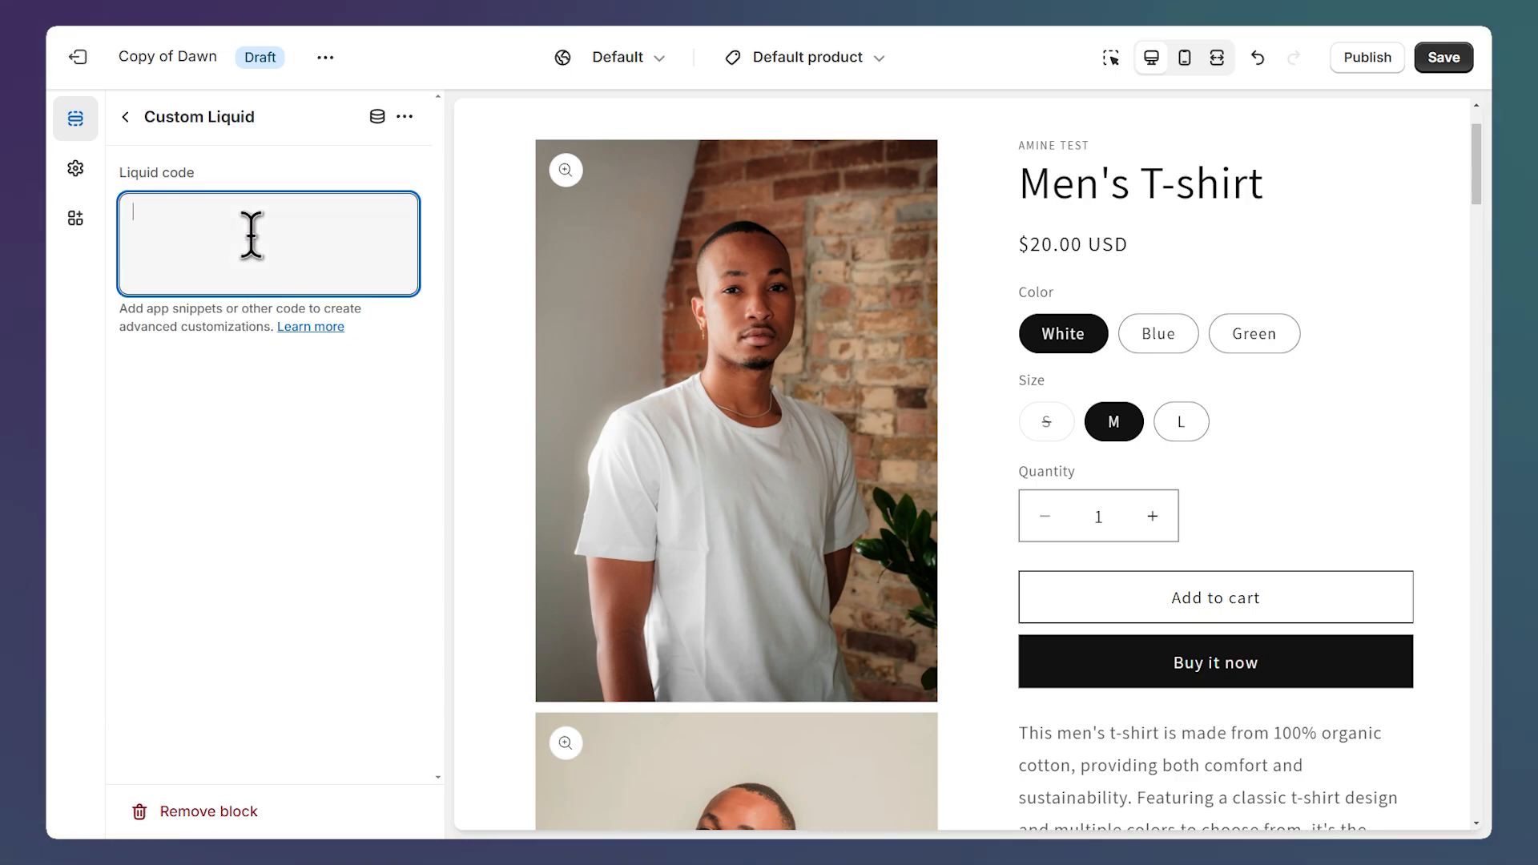
{"action": "key", "text": "ctrl+v"}
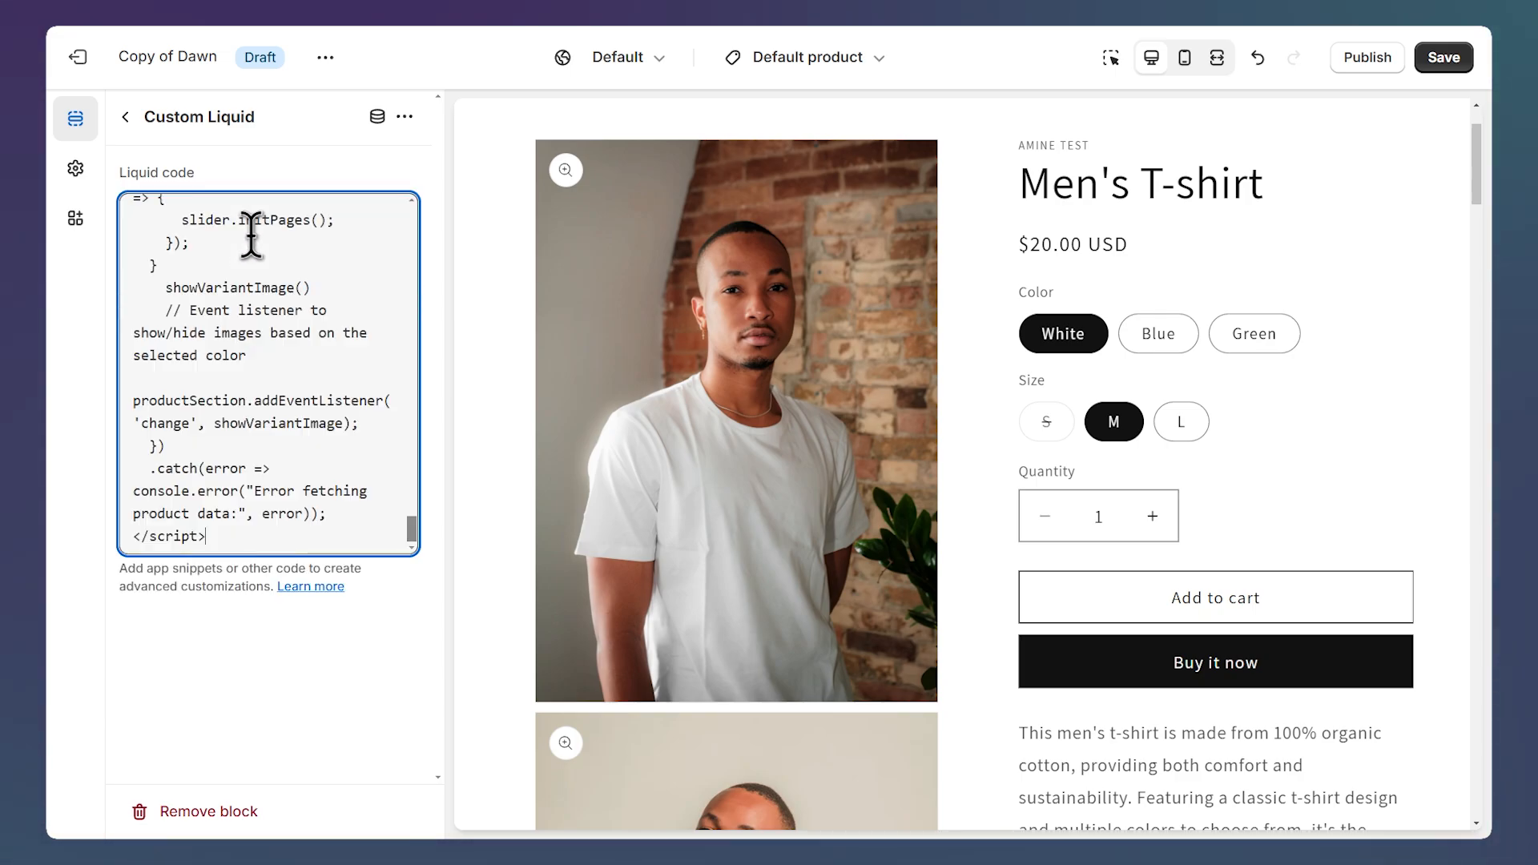
{"action": "left_click", "coordinate": [1443, 60]}
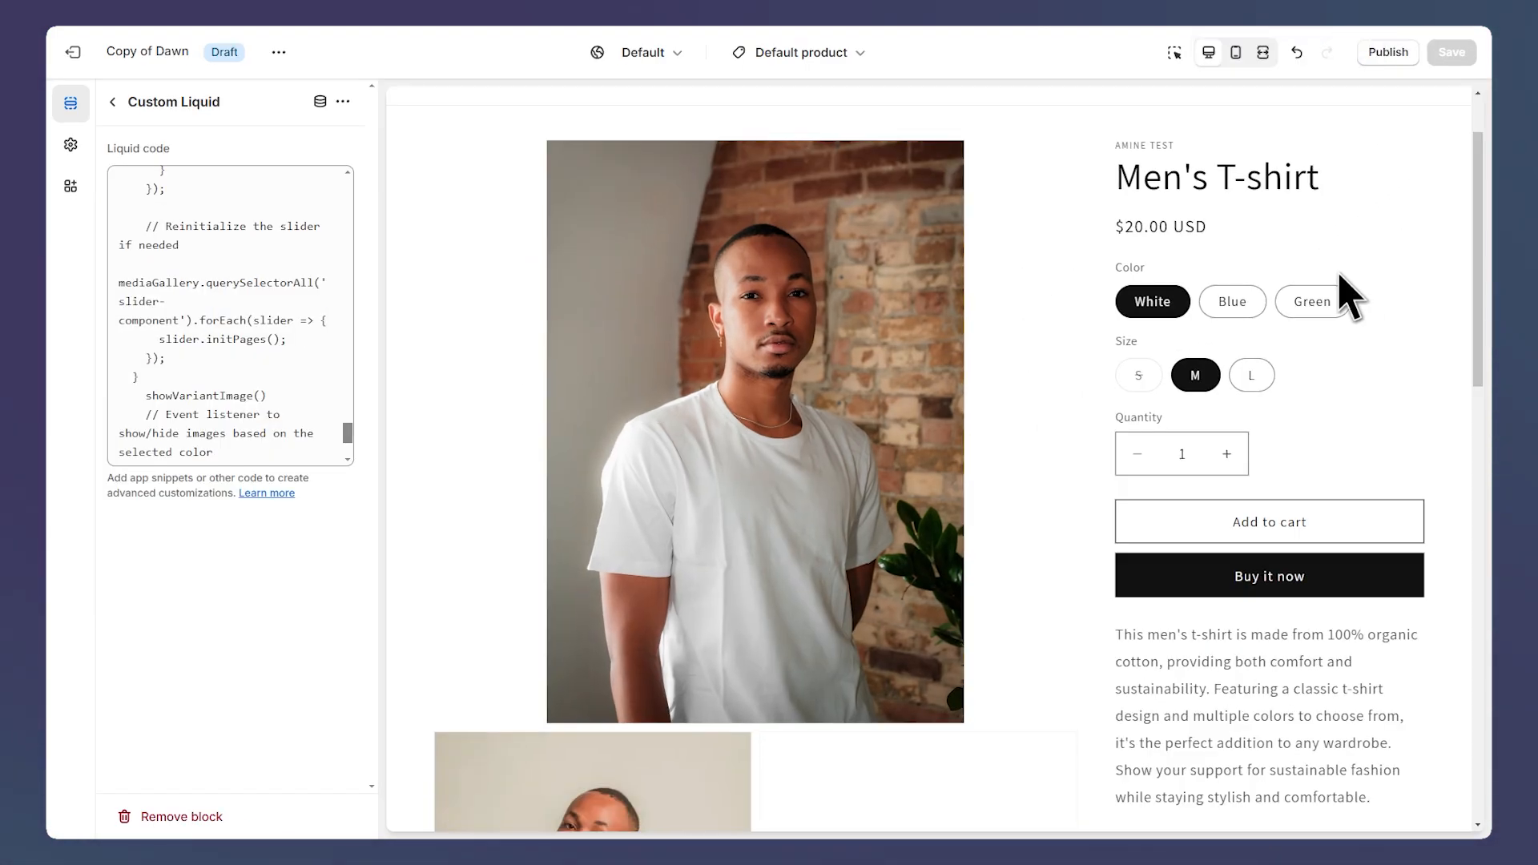
- Examine the product preview's gallery images for the White colour variant
{"action": "scroll", "coordinate": [1375, 300], "scroll_direction": "down", "scroll_amount": 1}
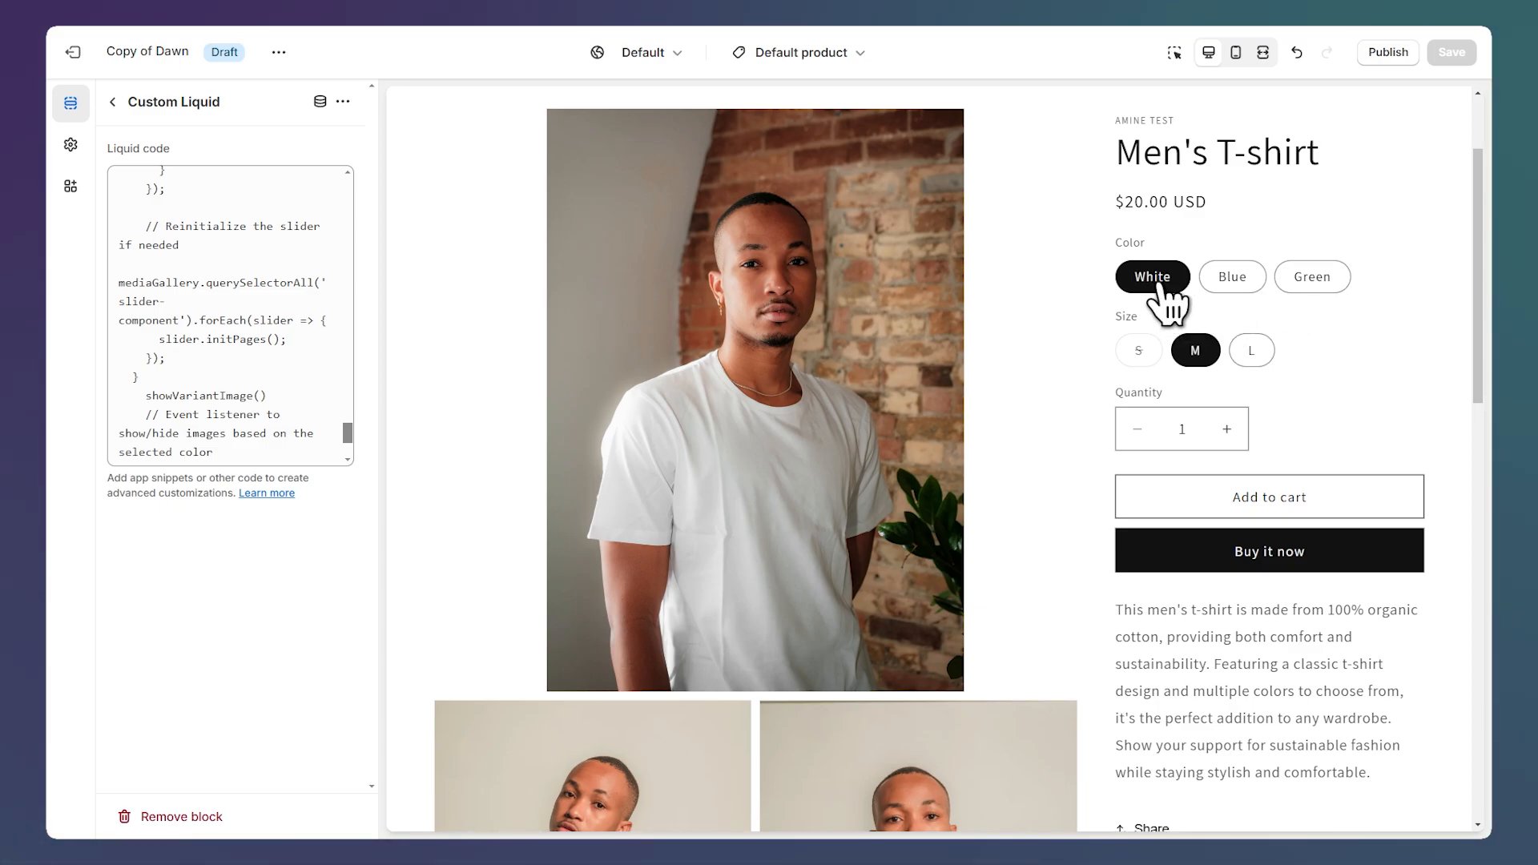
{"action": "scroll", "coordinate": [1161, 293], "scroll_direction": "down", "scroll_amount": 3}
{"action": "scroll", "coordinate": [1165, 300], "scroll_direction": "down", "scroll_amount": 10}
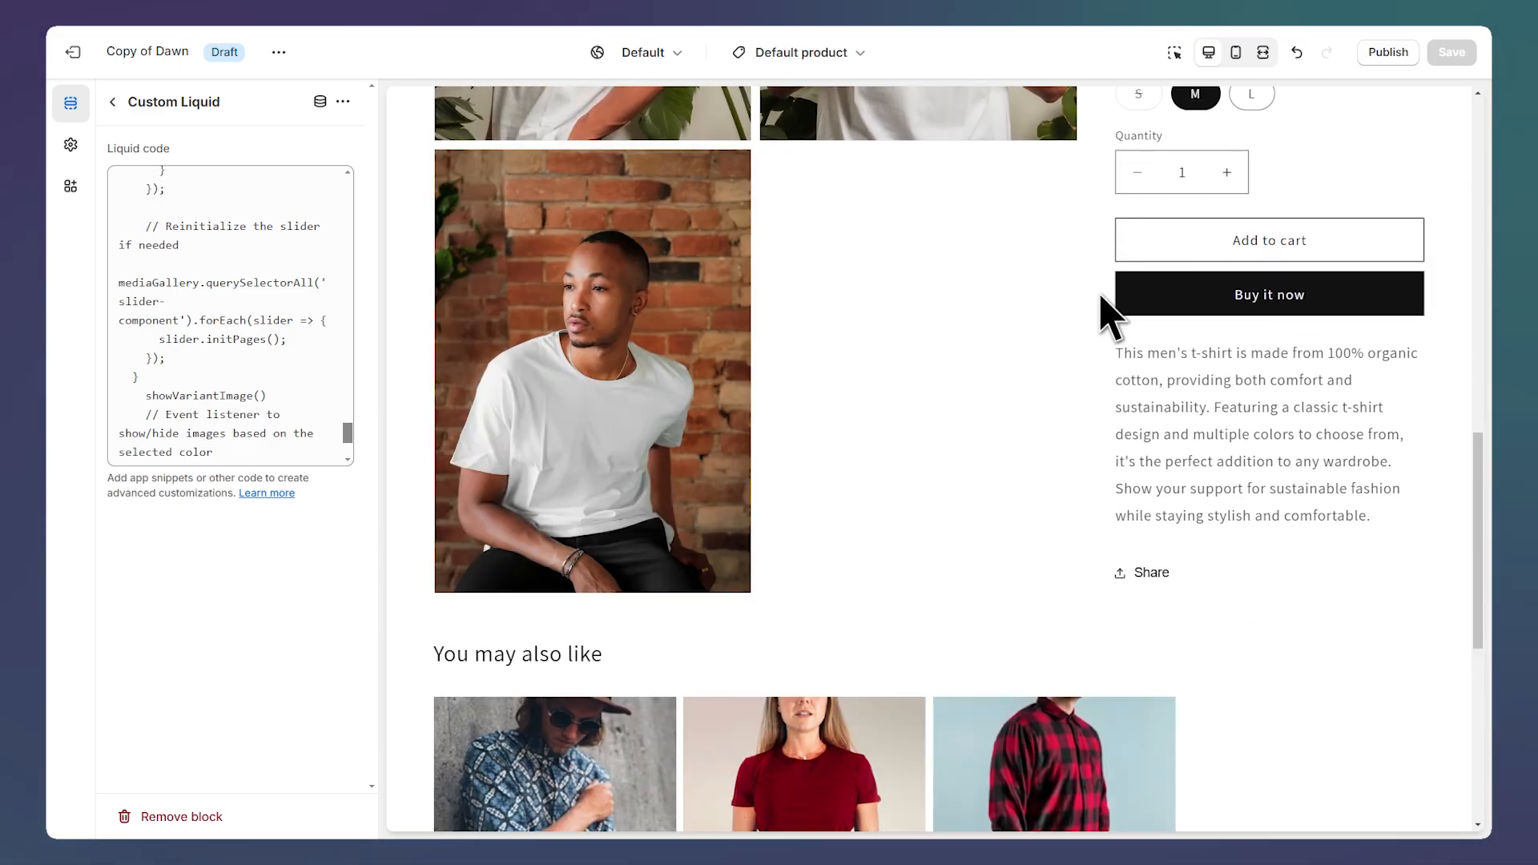
{"action": "scroll", "coordinate": [1101, 308], "scroll_direction": "up", "scroll_amount": 10}
{"action": "left_click", "coordinate": [1153, 280]}
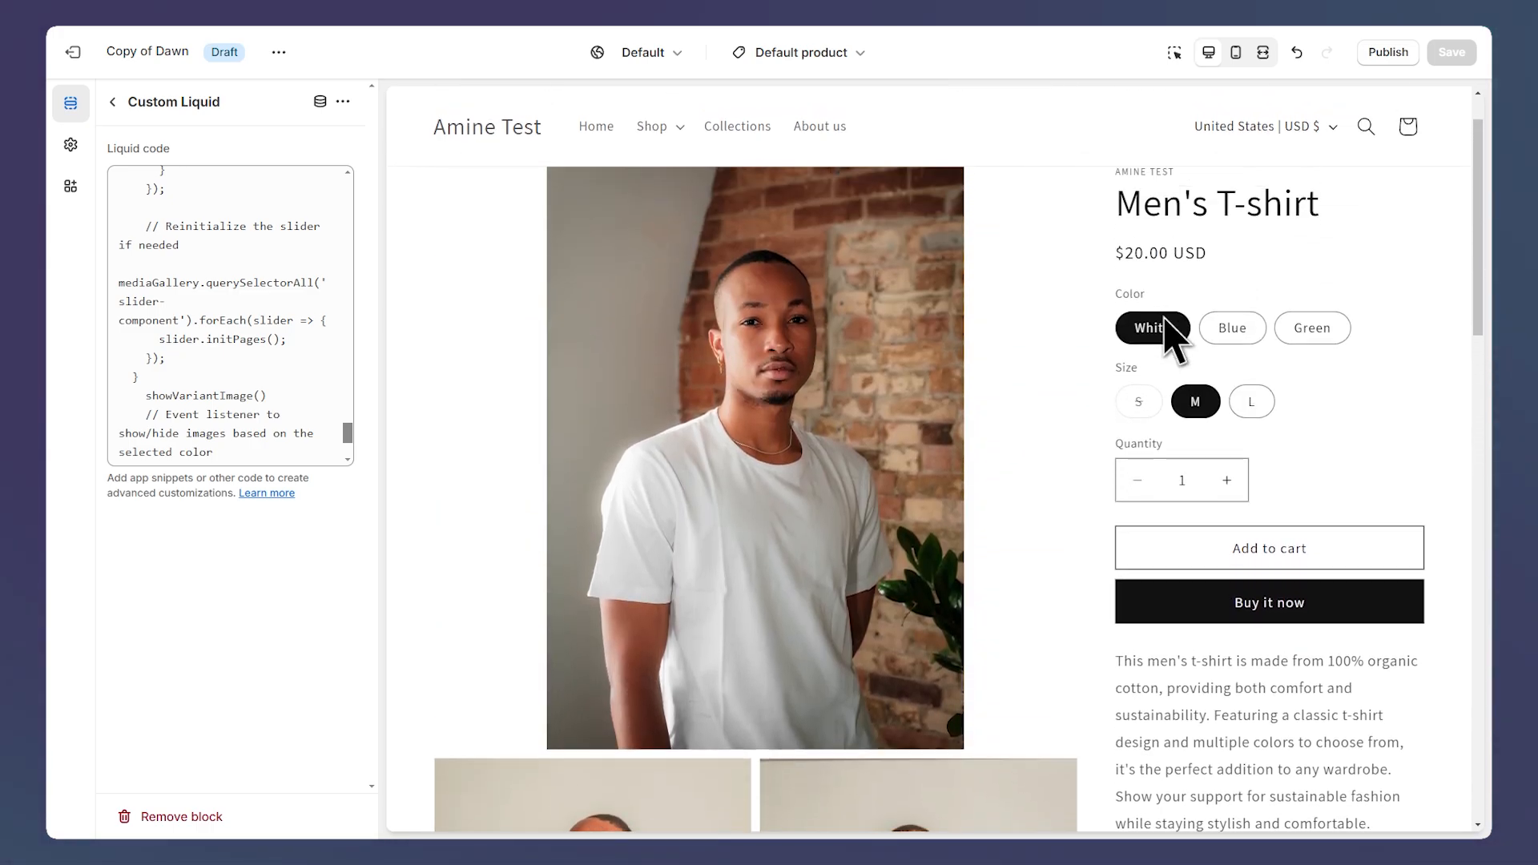
- Switch the product preview to the Blue and Green colour variants and check the gallery images for each
{"action": "left_click", "coordinate": [1238, 356]}
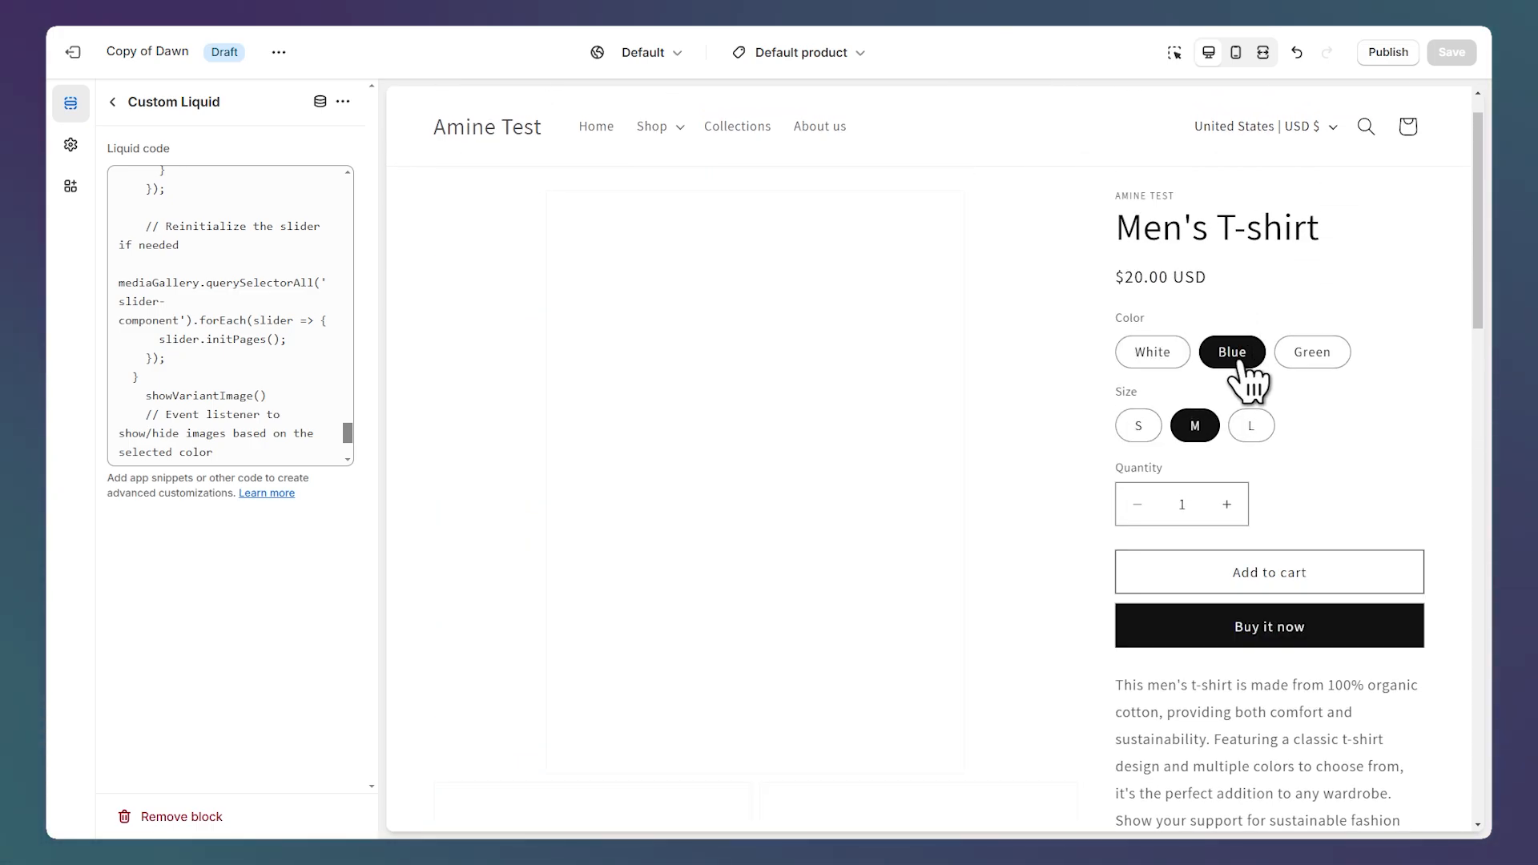
{"action": "scroll", "coordinate": [1243, 376], "scroll_direction": "down", "scroll_amount": 6}
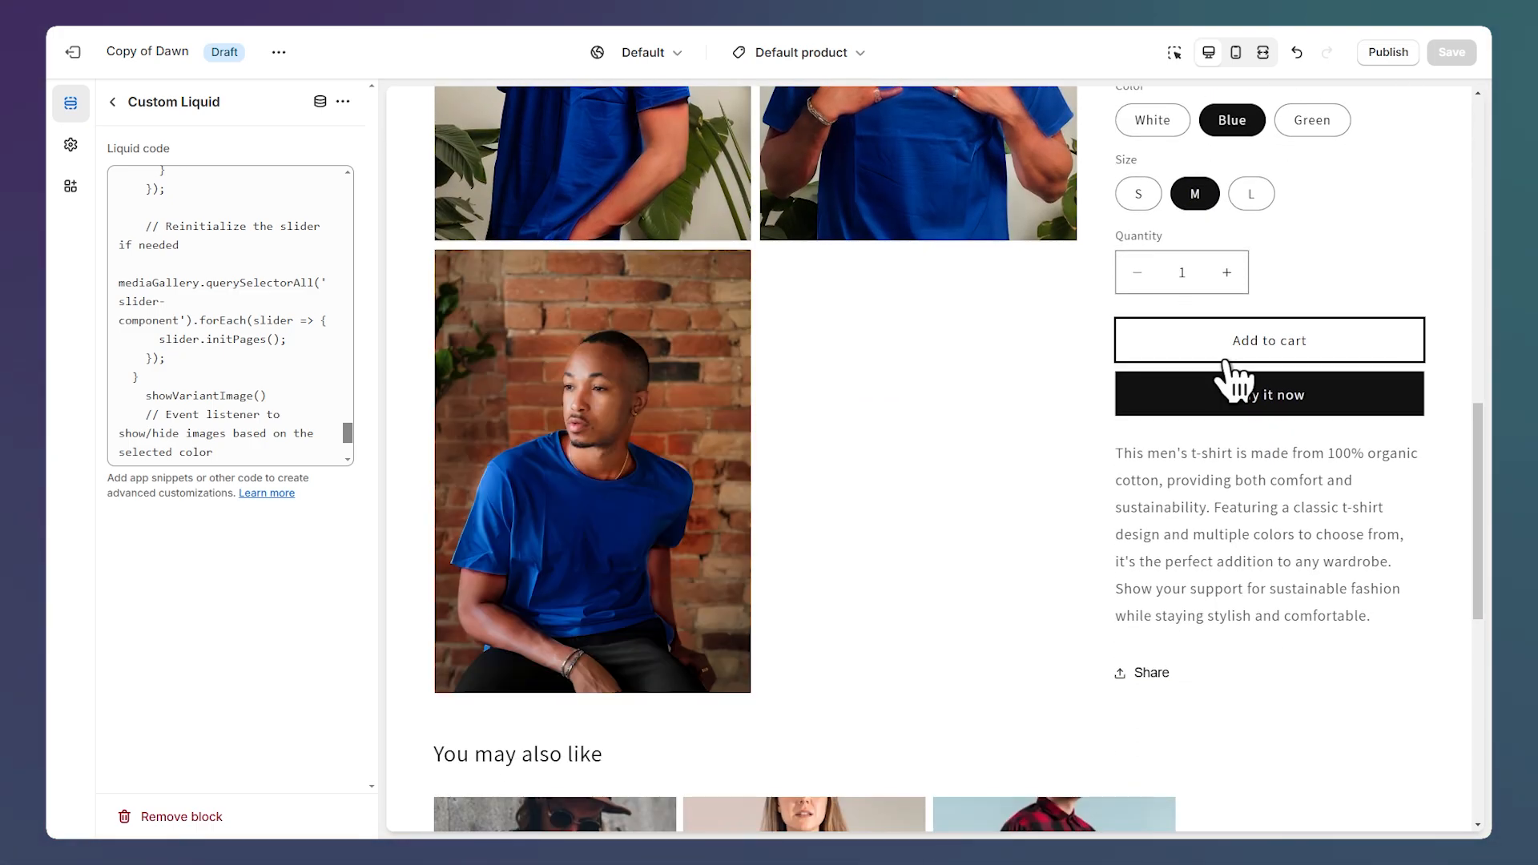
{"action": "scroll", "coordinate": [1229, 373], "scroll_direction": "up", "scroll_amount": 3}
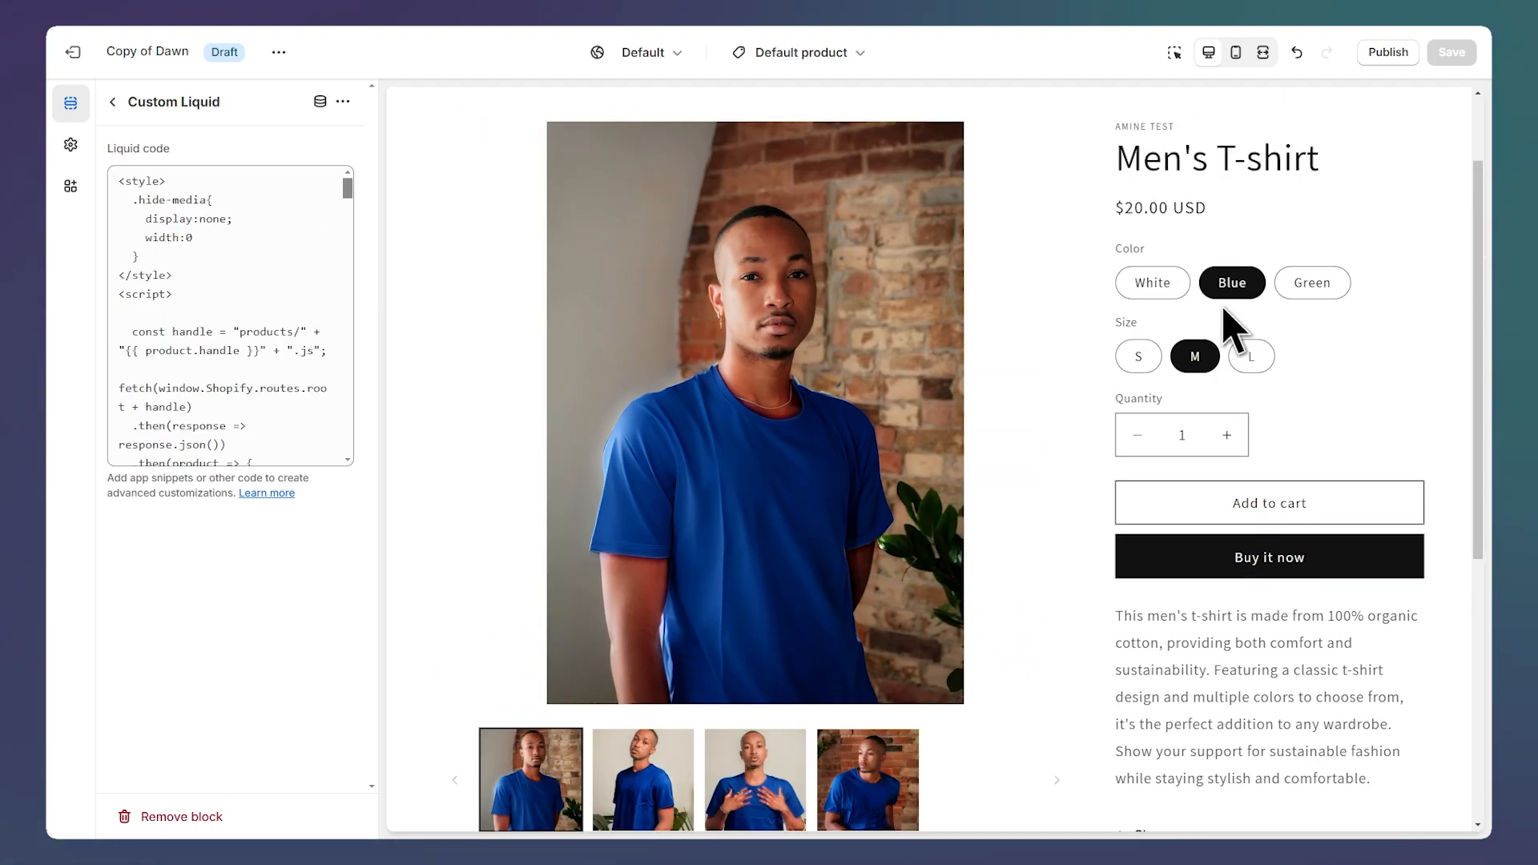
{"action": "scroll", "coordinate": [1233, 324], "scroll_direction": "down", "scroll_amount": 1}
{"action": "left_click", "coordinate": [1316, 207]}
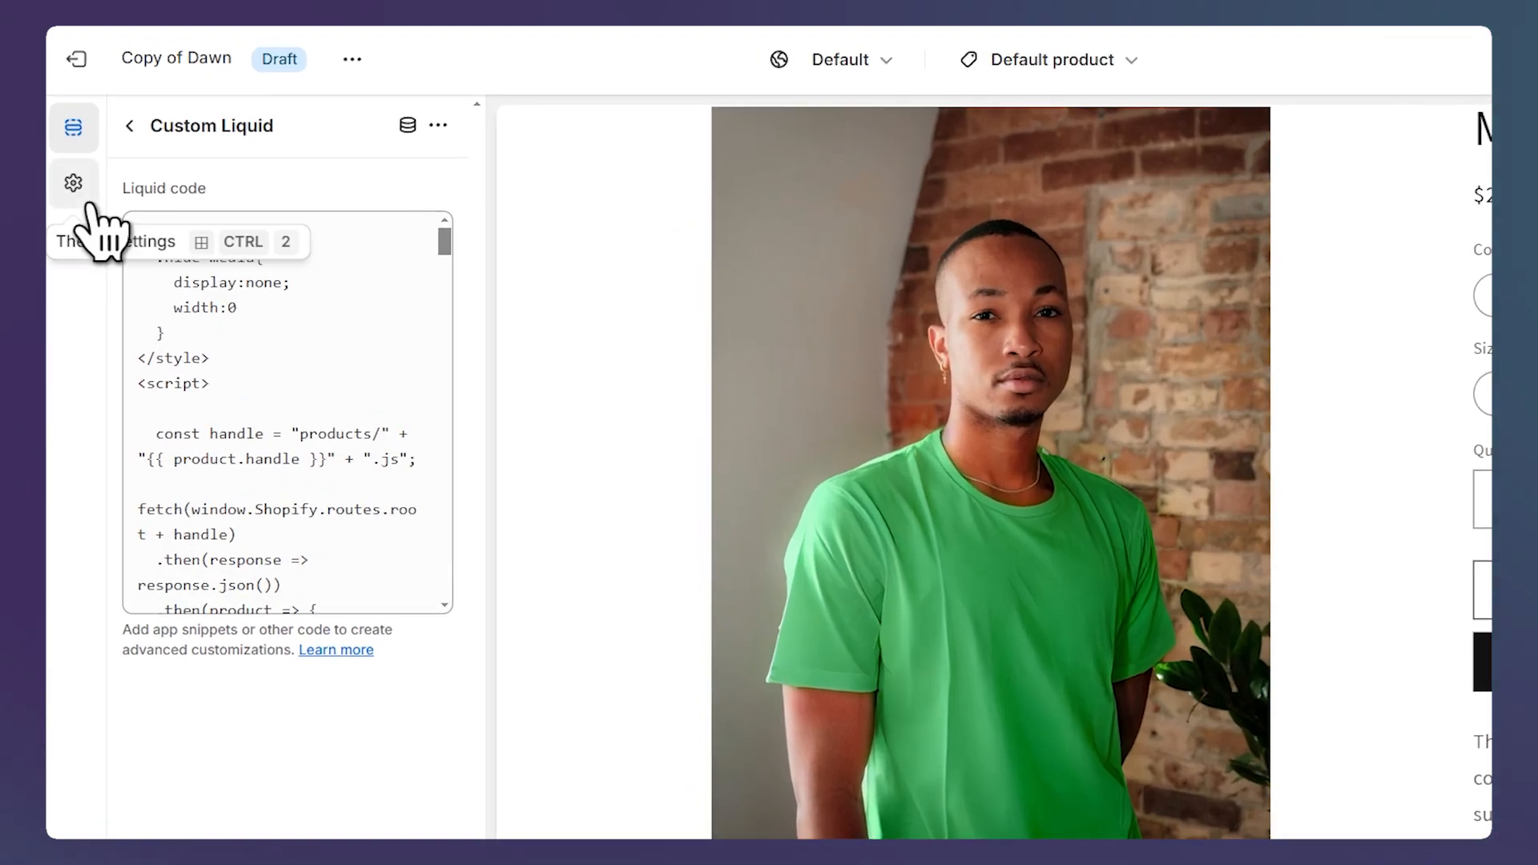
- Open the Media grouping option in the theme settings and set it to "Colour"
{"action": "left_click", "coordinate": [72, 145]}
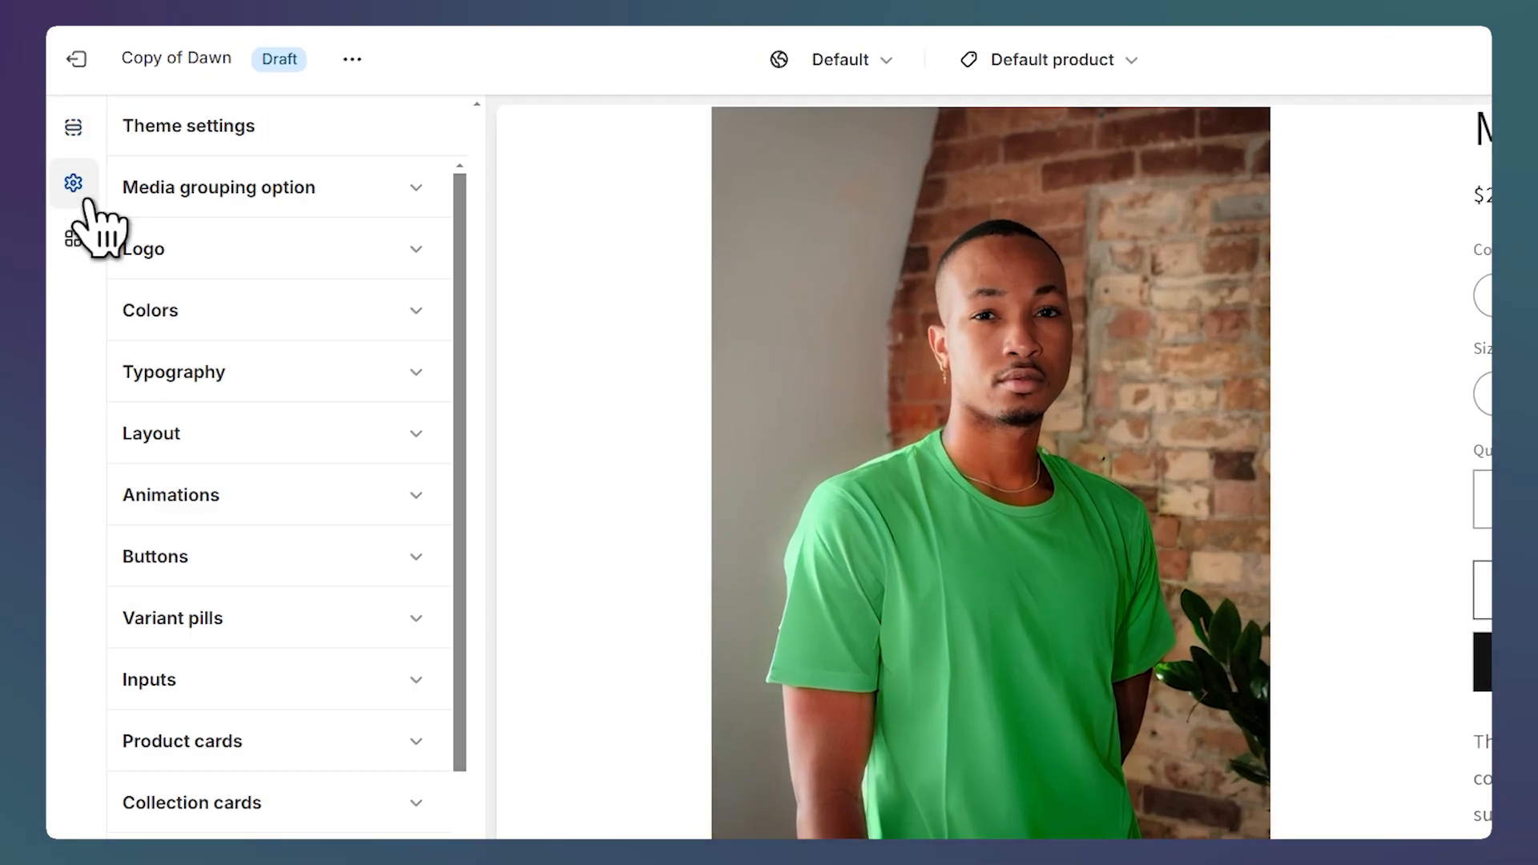
{"action": "left_click", "coordinate": [361, 199]}
{"action": "double_click", "coordinate": [319, 279]}
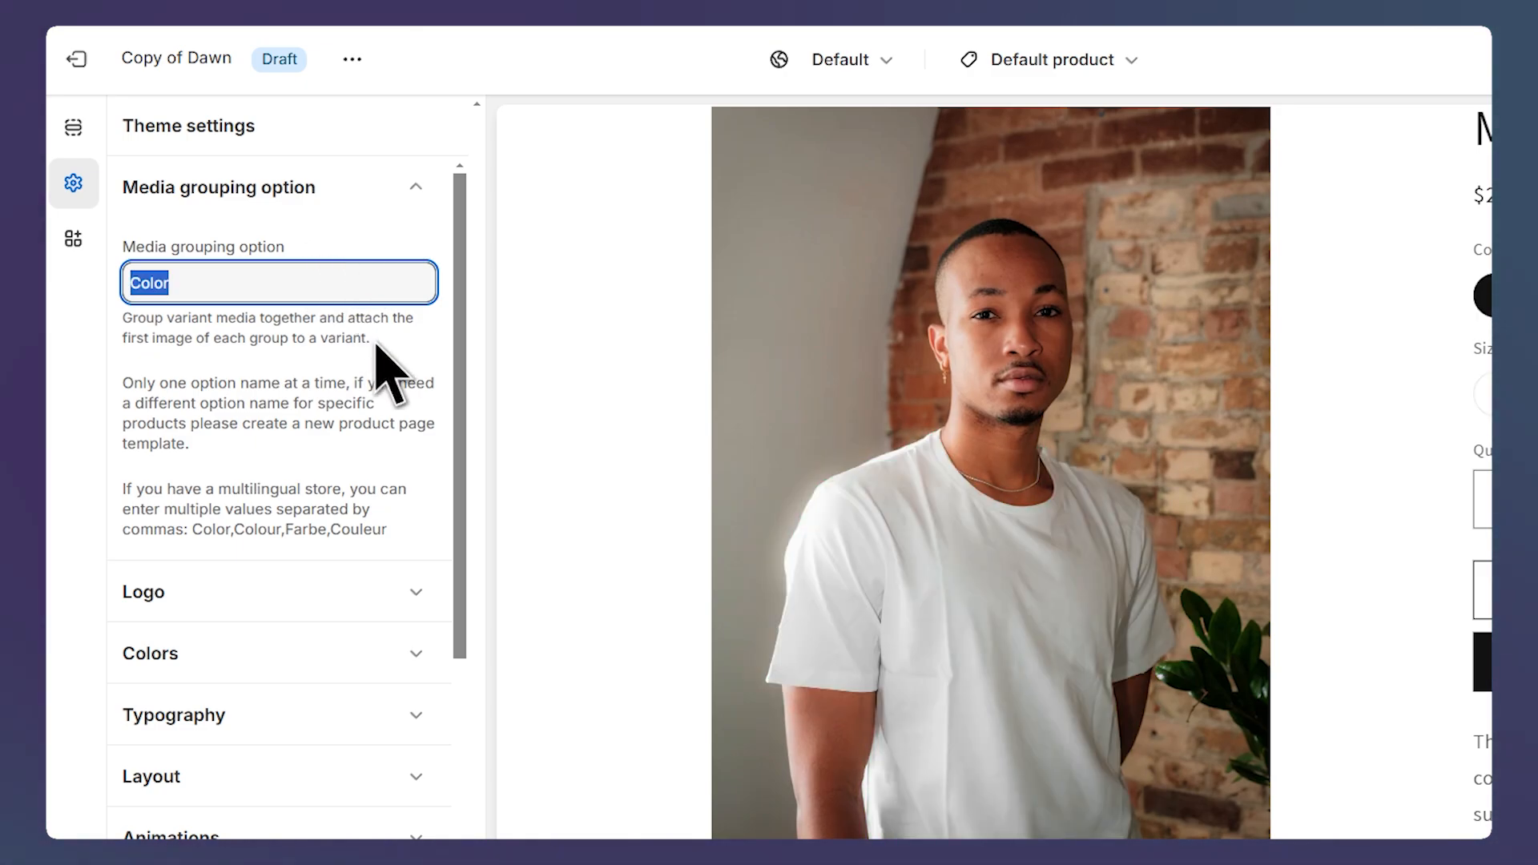
{"action": "key", "text": "Right"}
{"action": "type", "text": "u"}
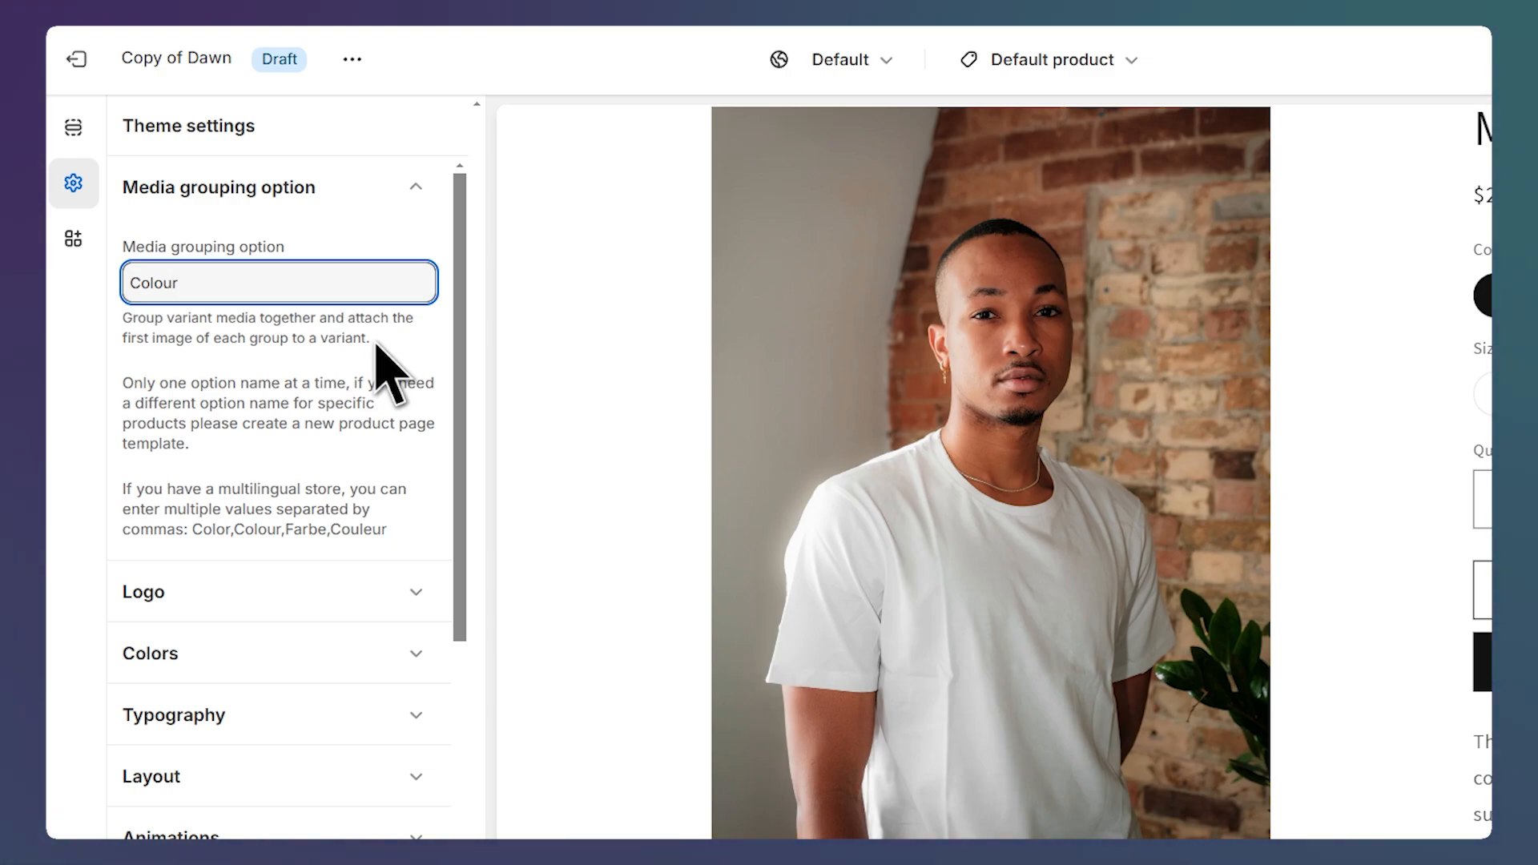
- Replace the Media grouping option's value with the multilingual example list "Color,Colour,Farbe,Couleur" copied from its help text
{"action": "left_click_drag", "start_coordinate": [388, 530], "coordinate": [195, 525]}
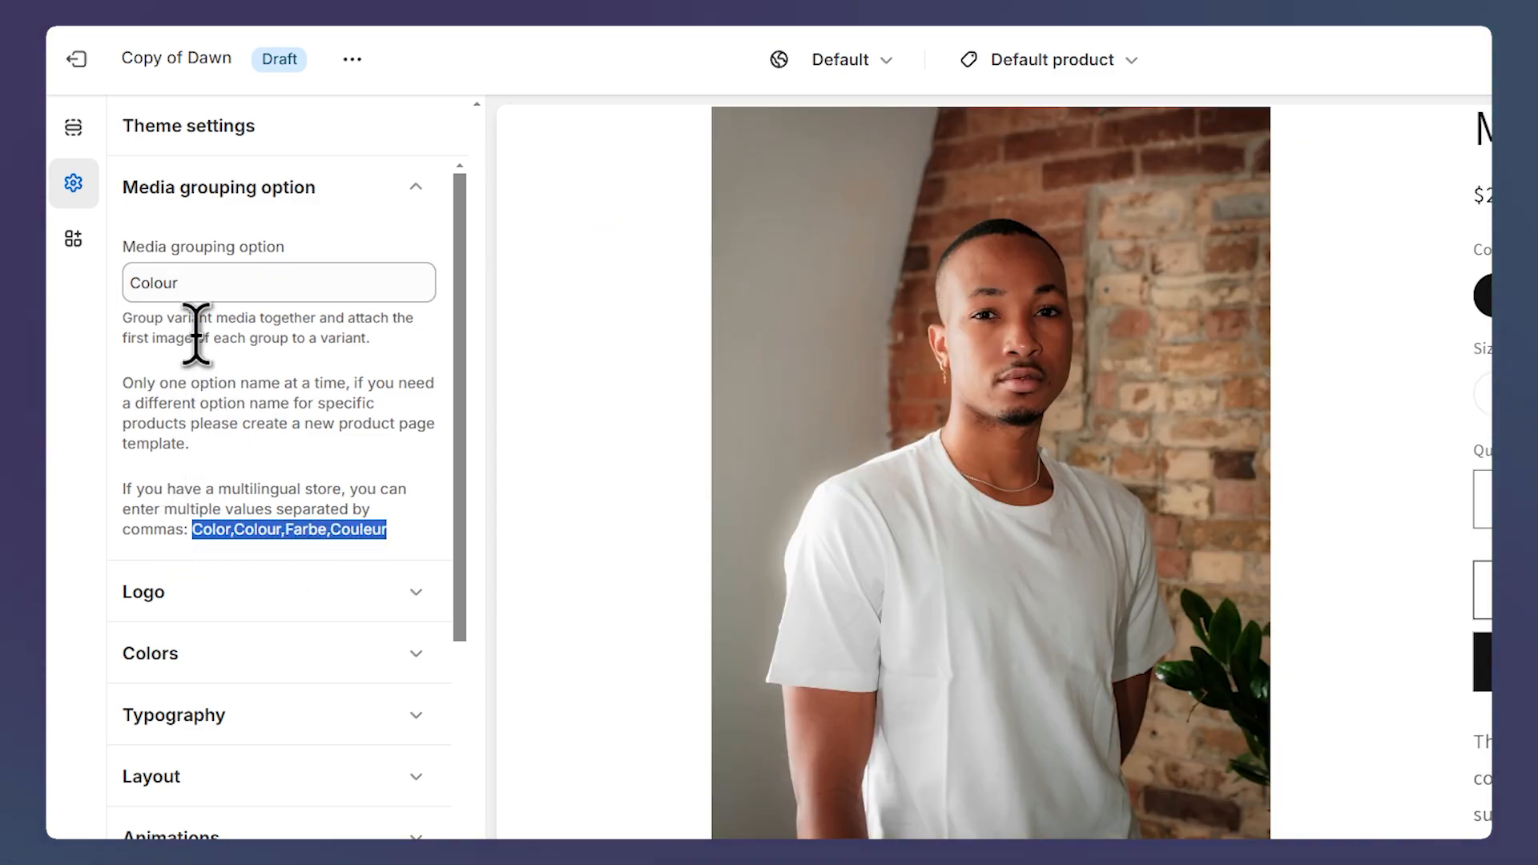
{"action": "left_click", "coordinate": [198, 288]}
{"action": "key", "text": "ctrl+a"}
{"action": "key", "text": "ctrl+v"}
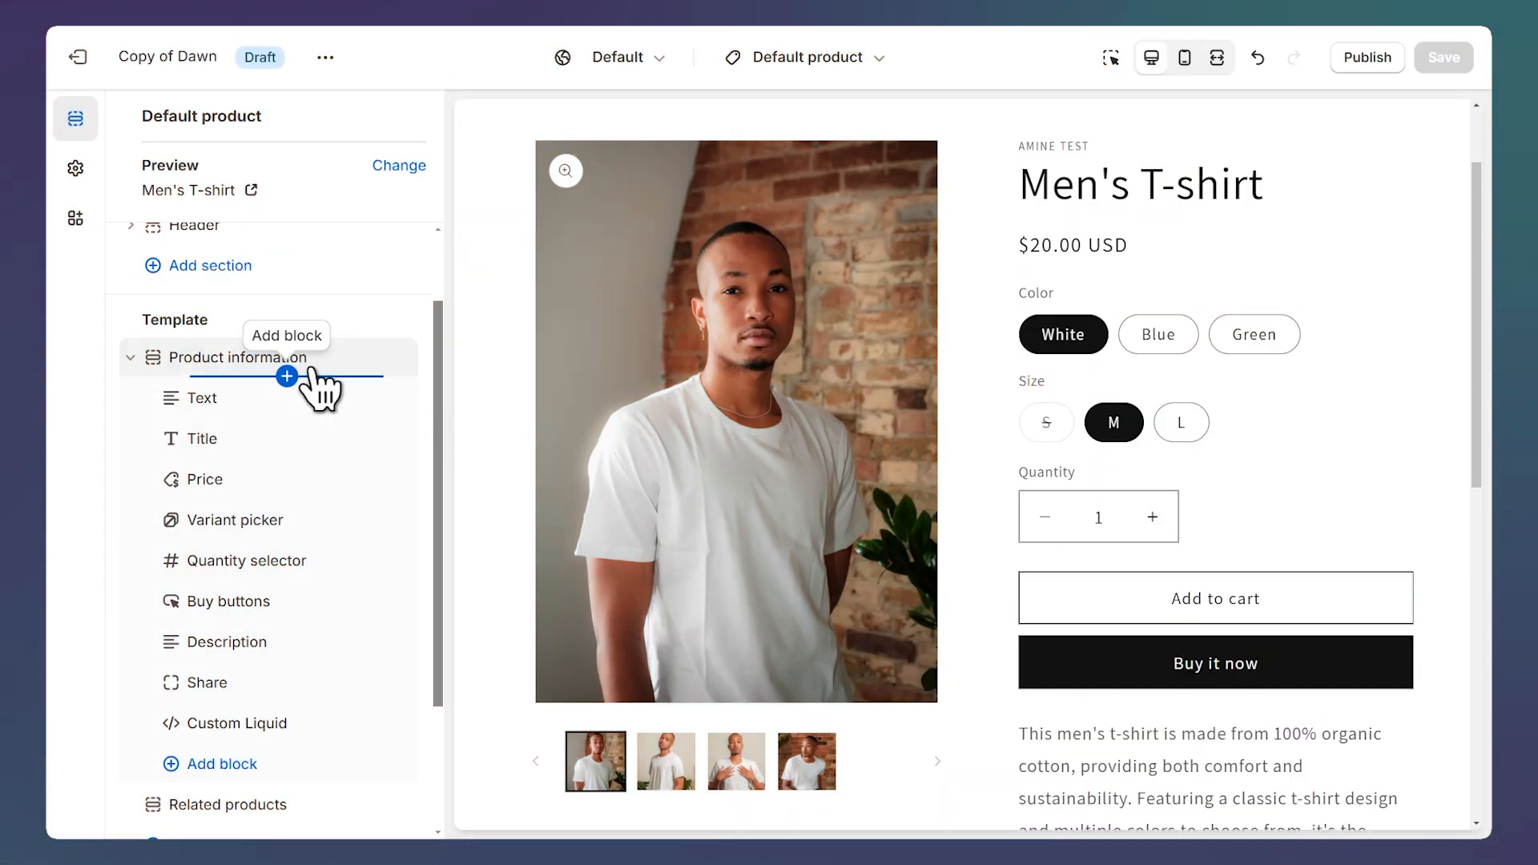
- Open the Product information section's settings and look through its options
{"action": "left_click", "coordinate": [325, 358]}
{"action": "scroll", "coordinate": [325, 368], "scroll_direction": "down", "scroll_amount": 5}
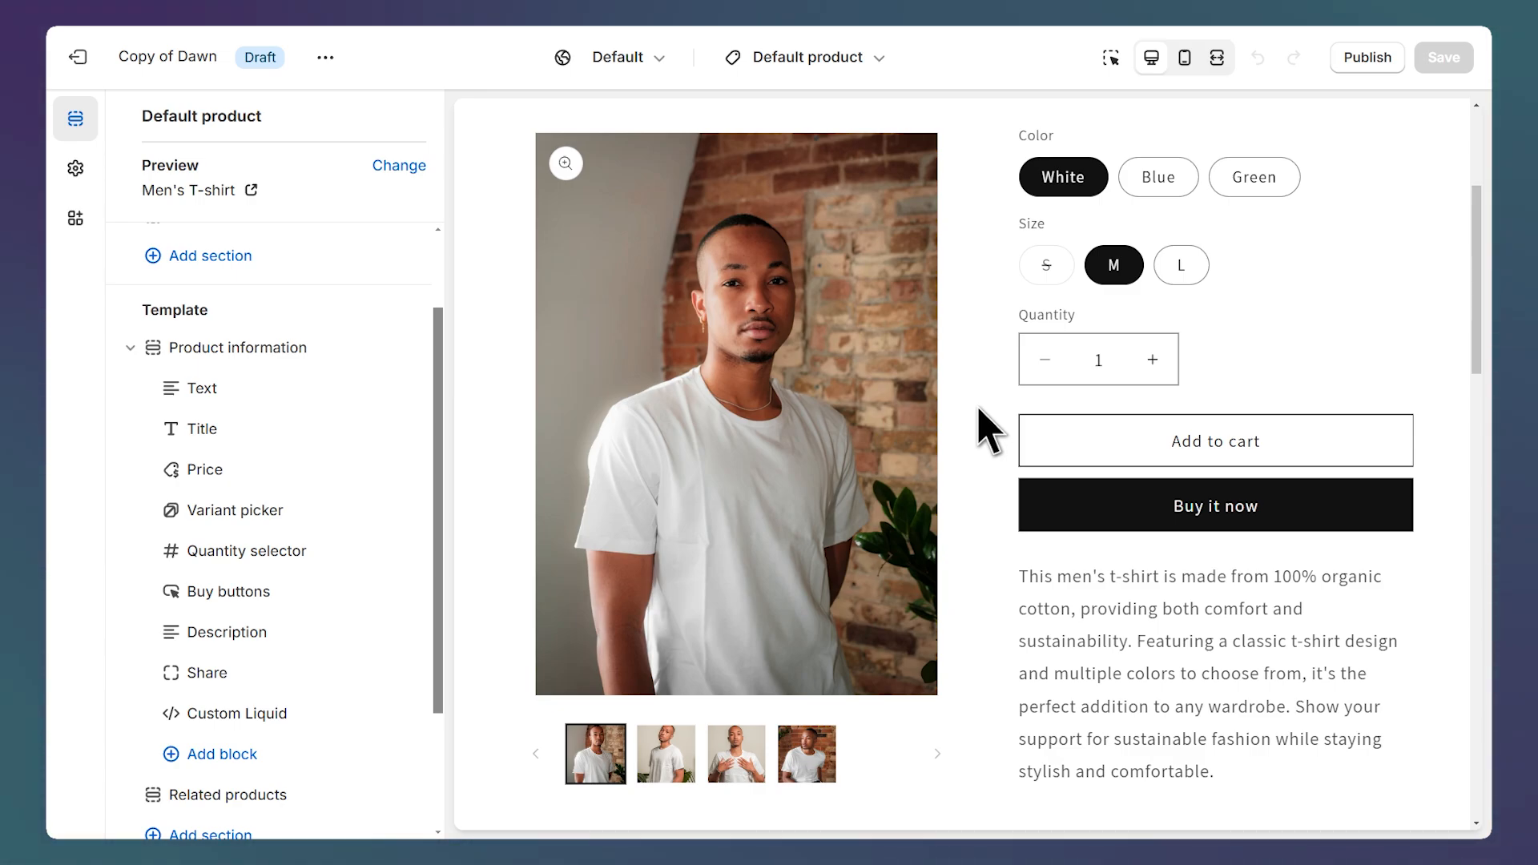
{"action": "mouse_move", "coordinate": [305, 721]}
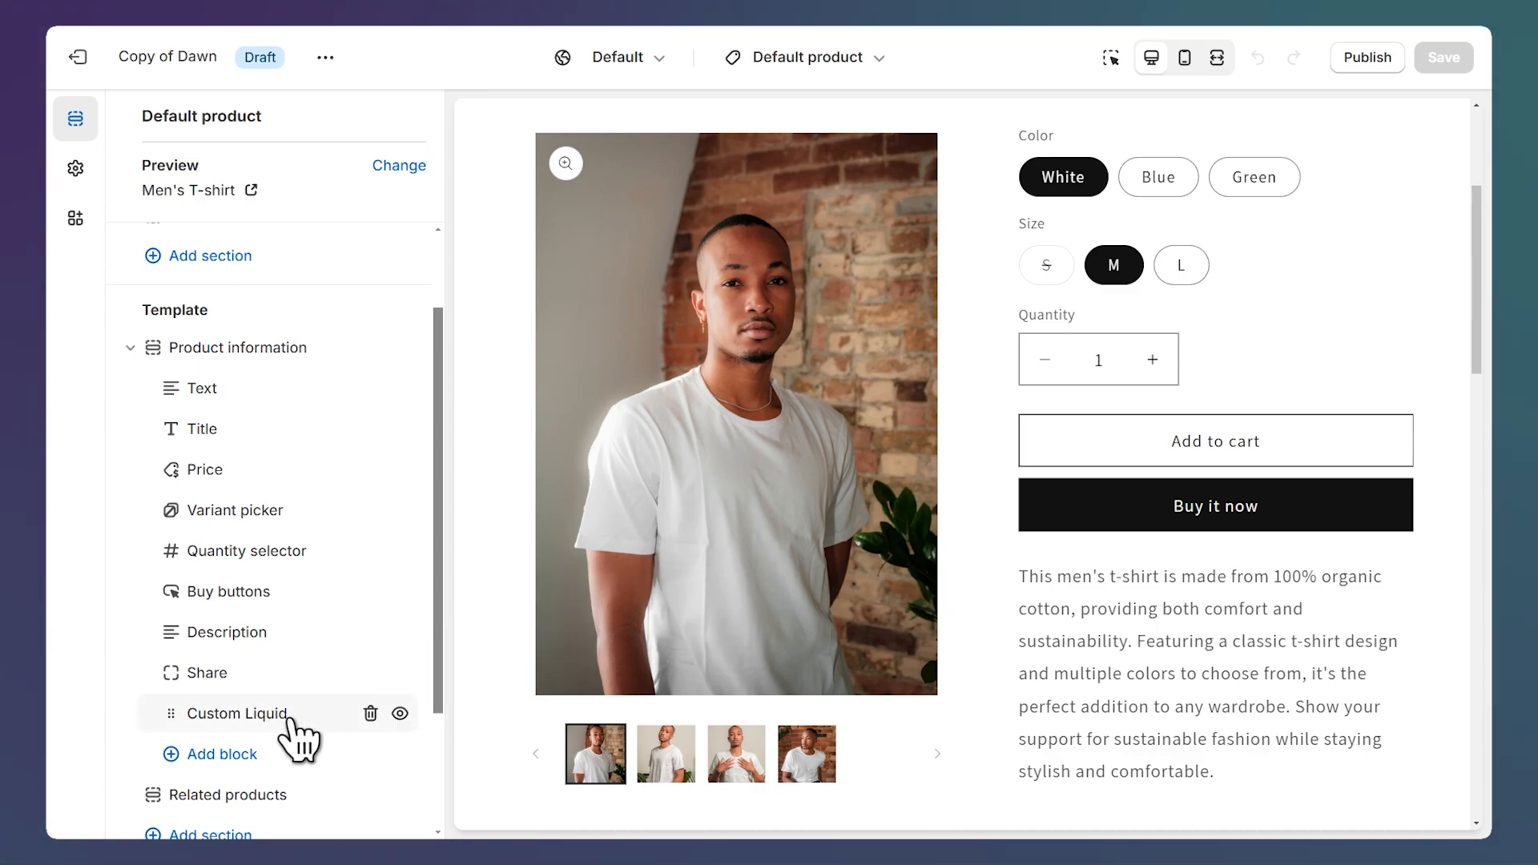